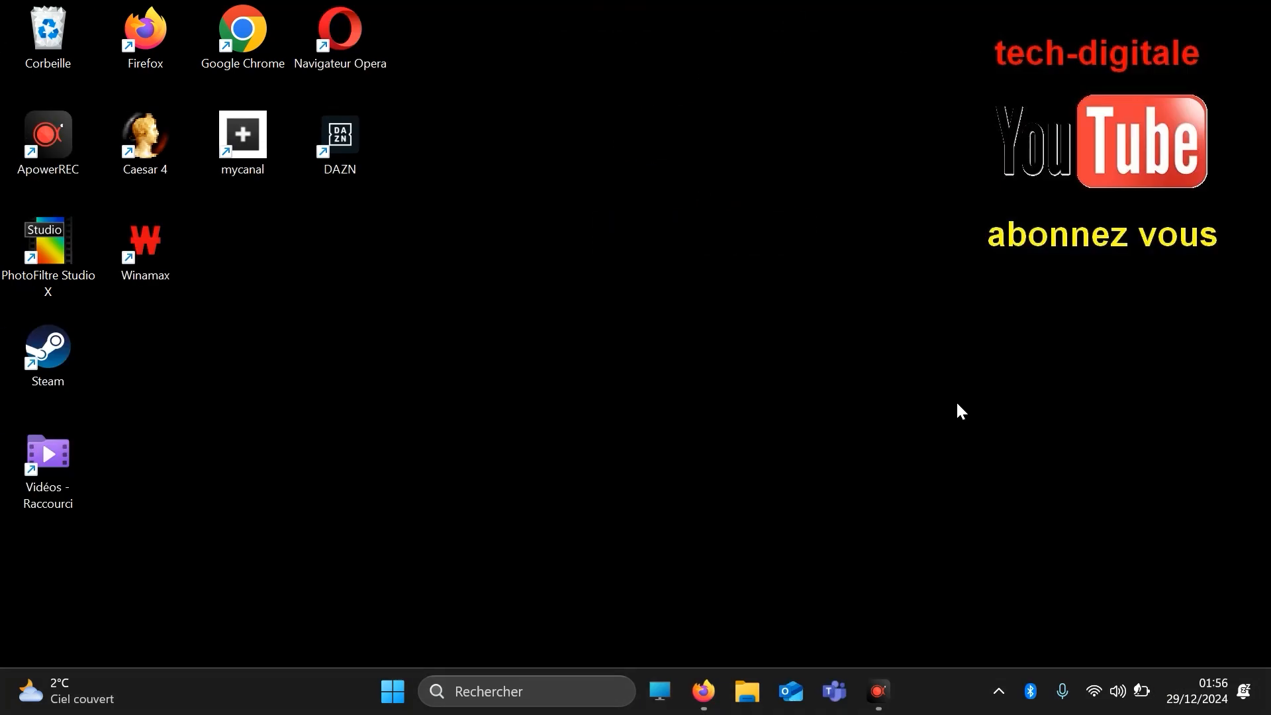
Search Windows for "taches" and open the Task Manager (Gestionnaire des tâches)
click(550, 682)
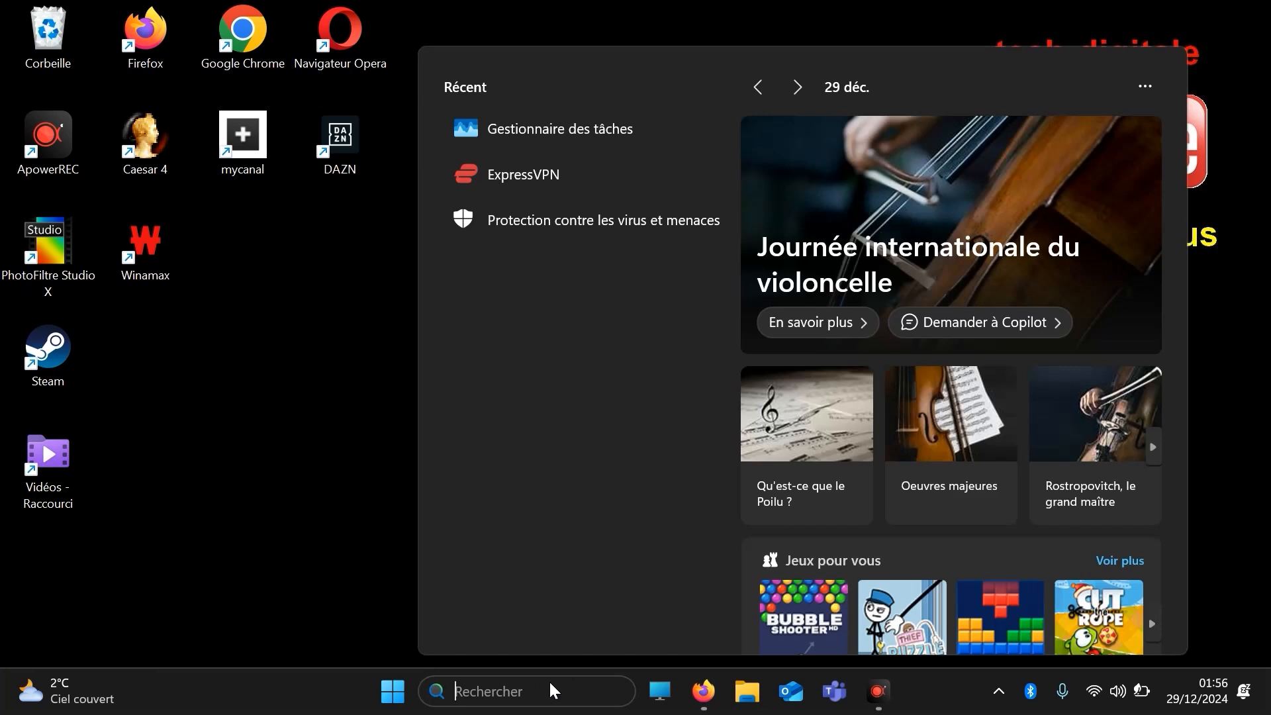
text(ta)
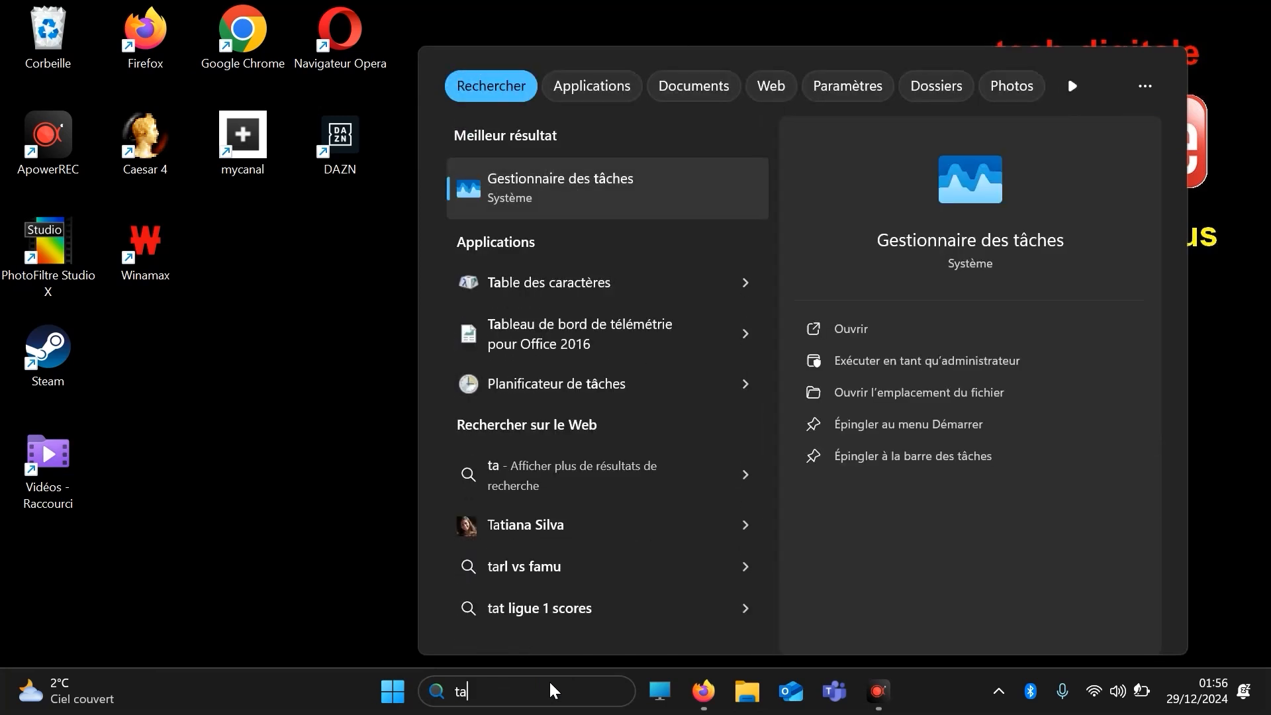
text(ches)
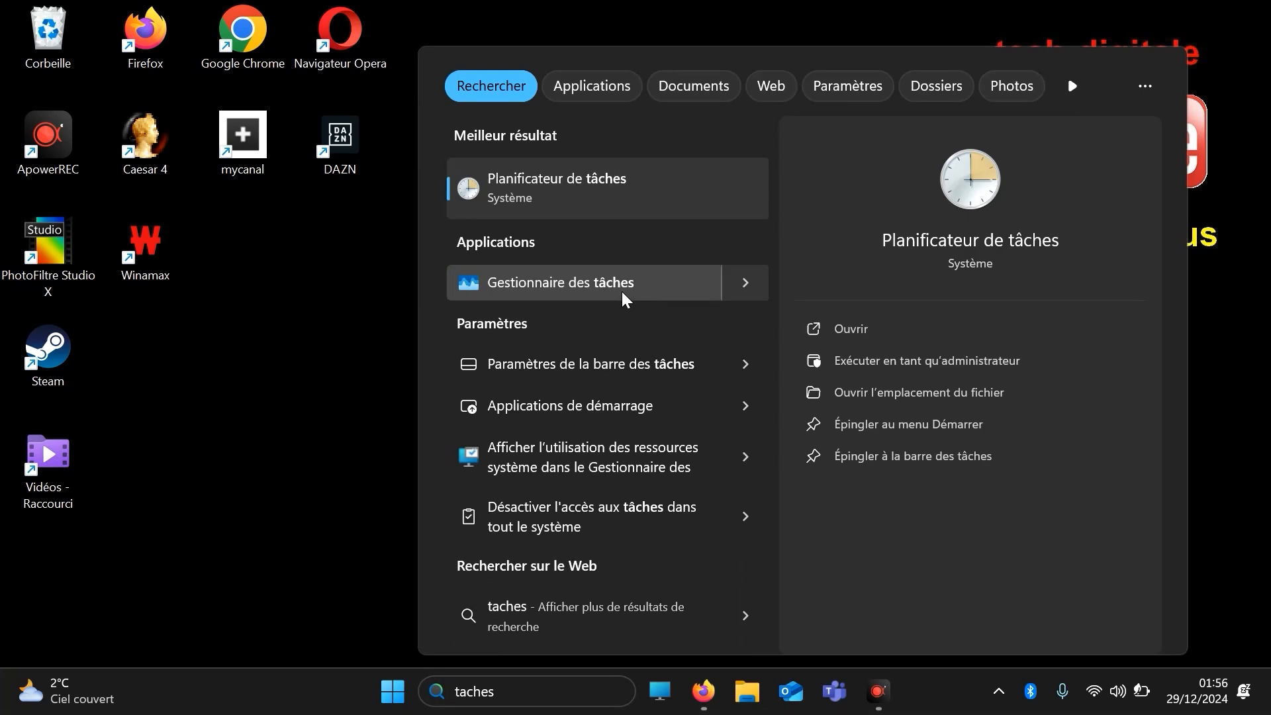
click(622, 292)
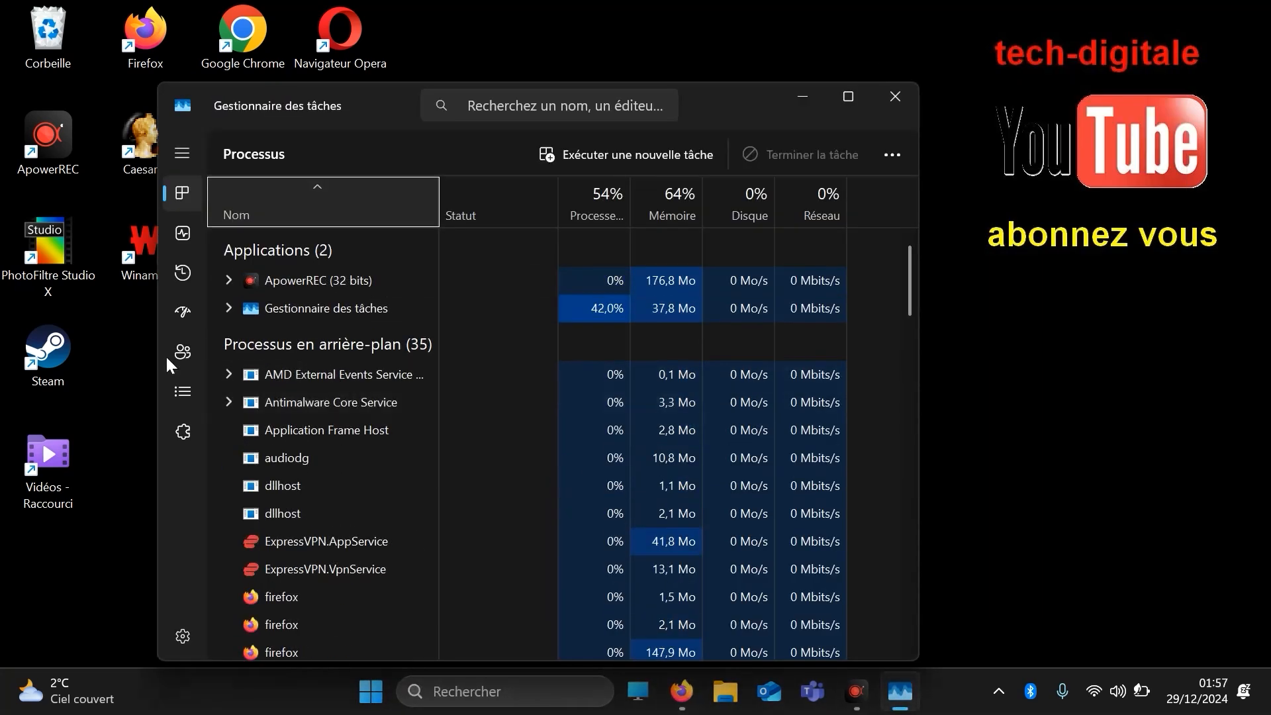
Show the startup applications in a maximized window and sort them by status with the enabled ones first
click(185, 315)
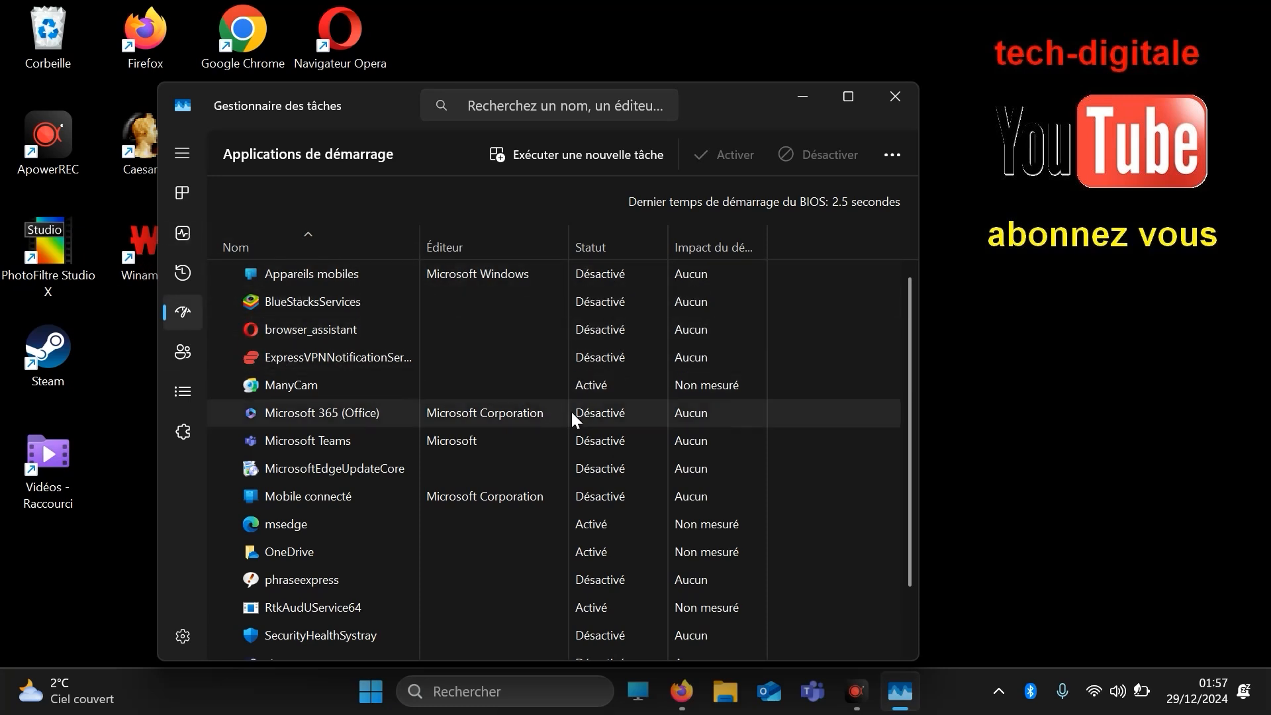
click(858, 106)
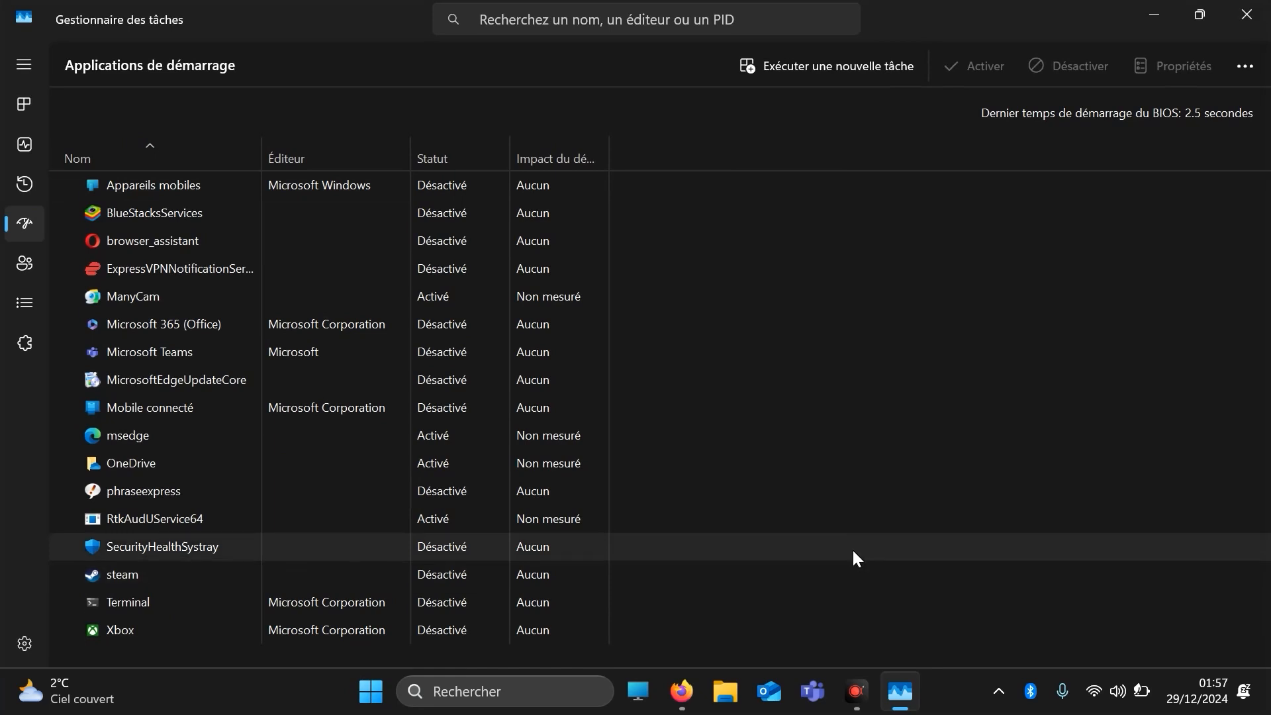
click(441, 161)
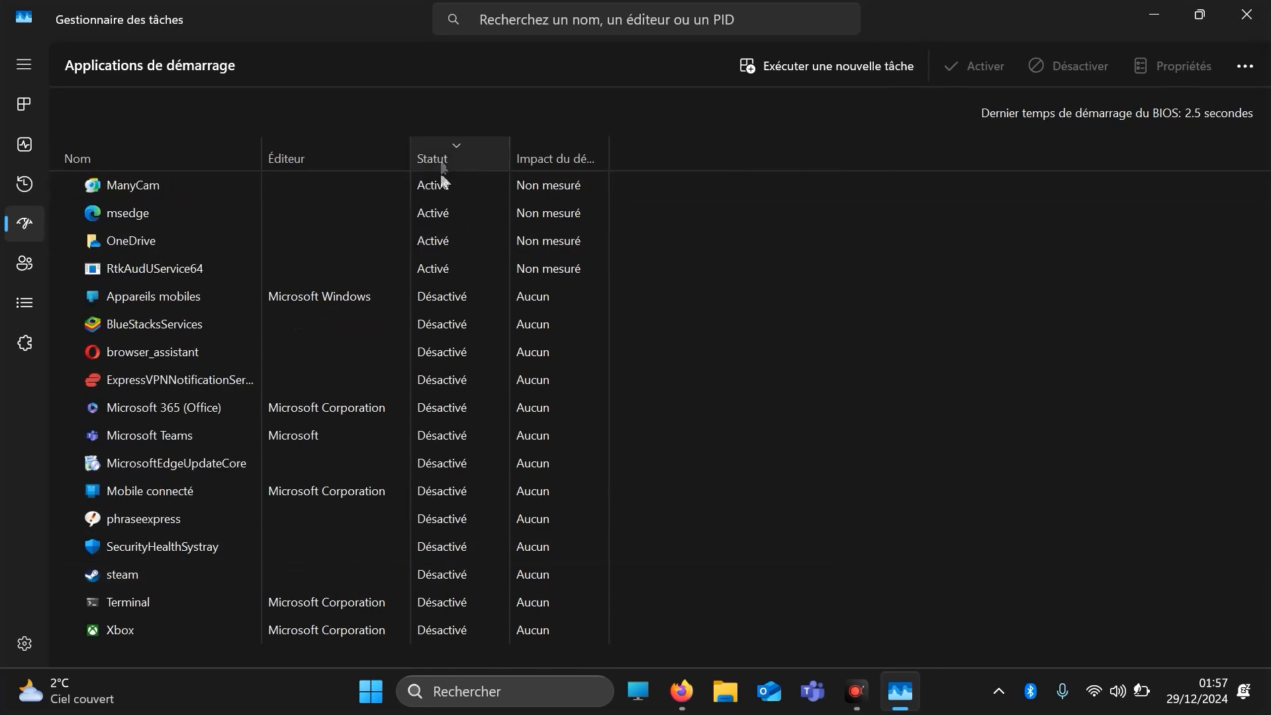
Disable the startup entries RtkAudUService64, OneDrive, msedge and ManyCam
click(443, 269)
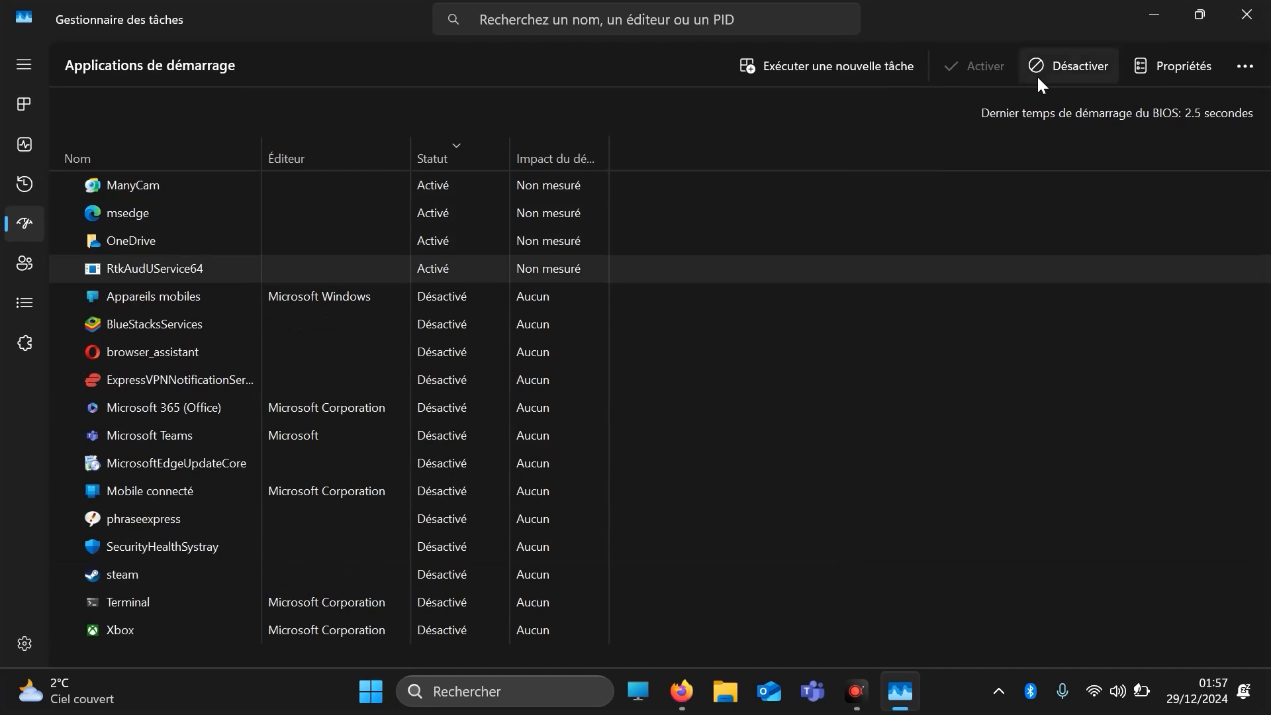
click(1063, 66)
click(507, 244)
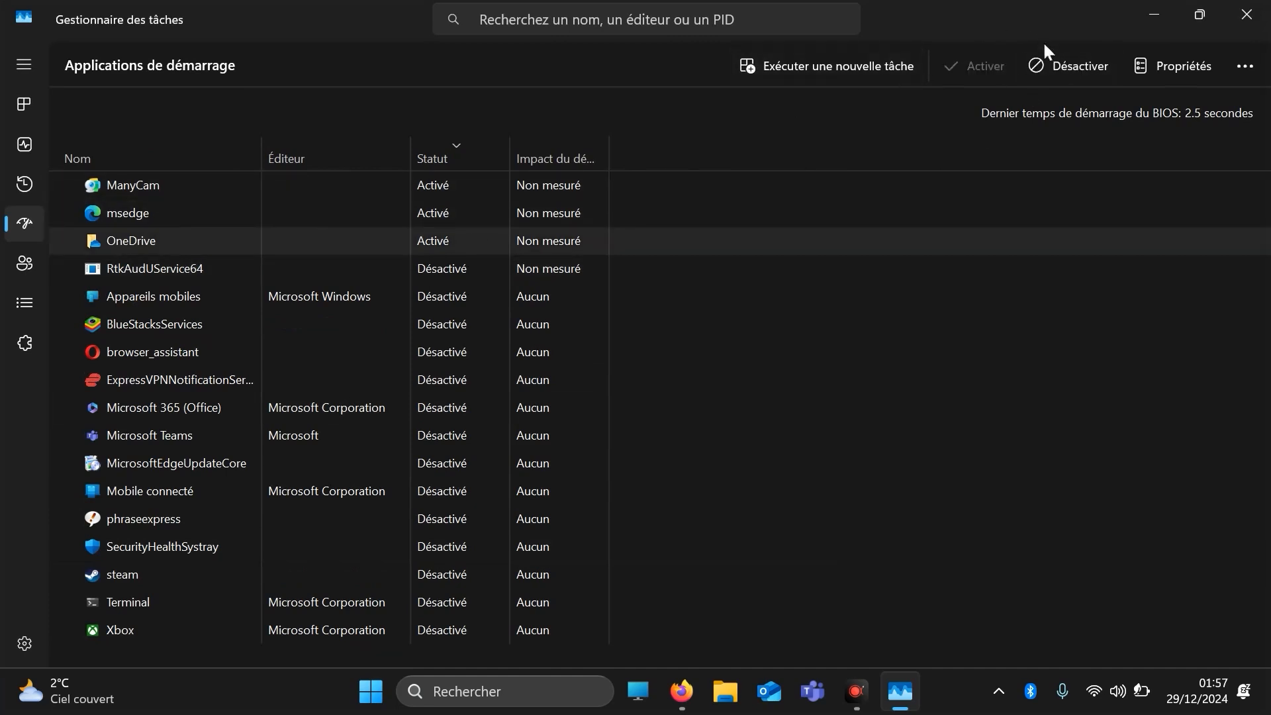
click(1053, 64)
click(446, 216)
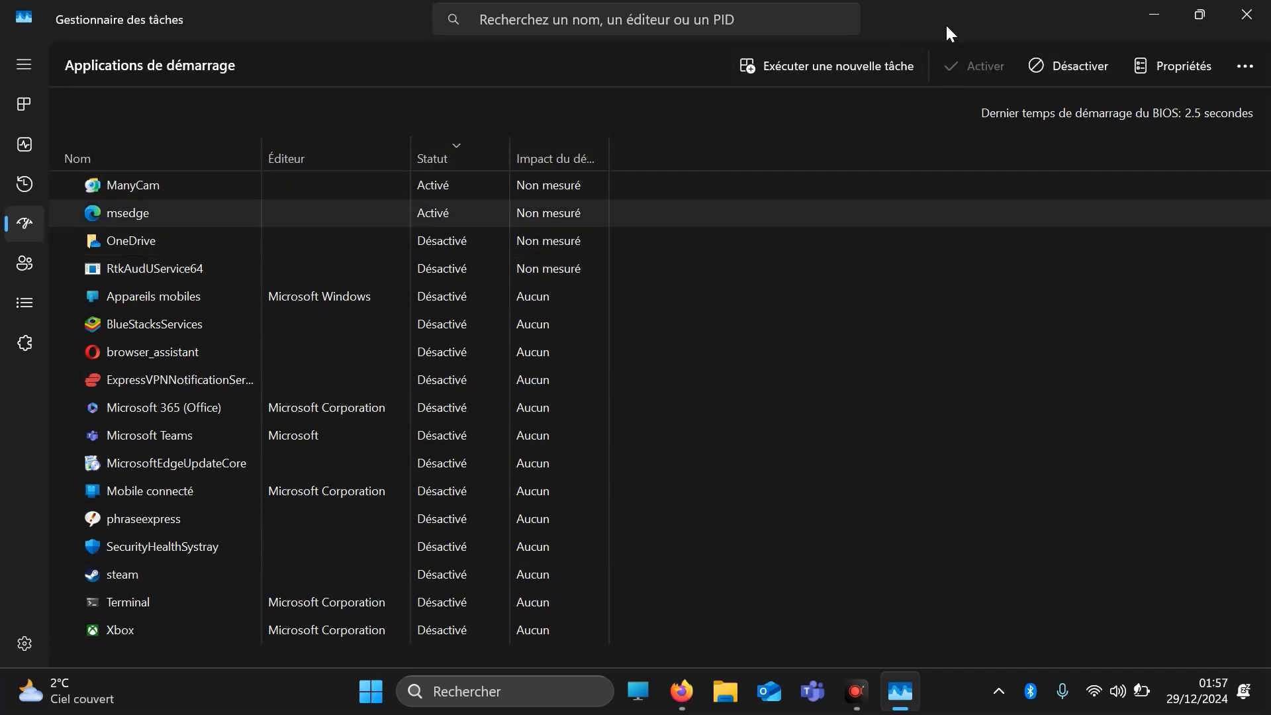
click(1051, 61)
click(451, 183)
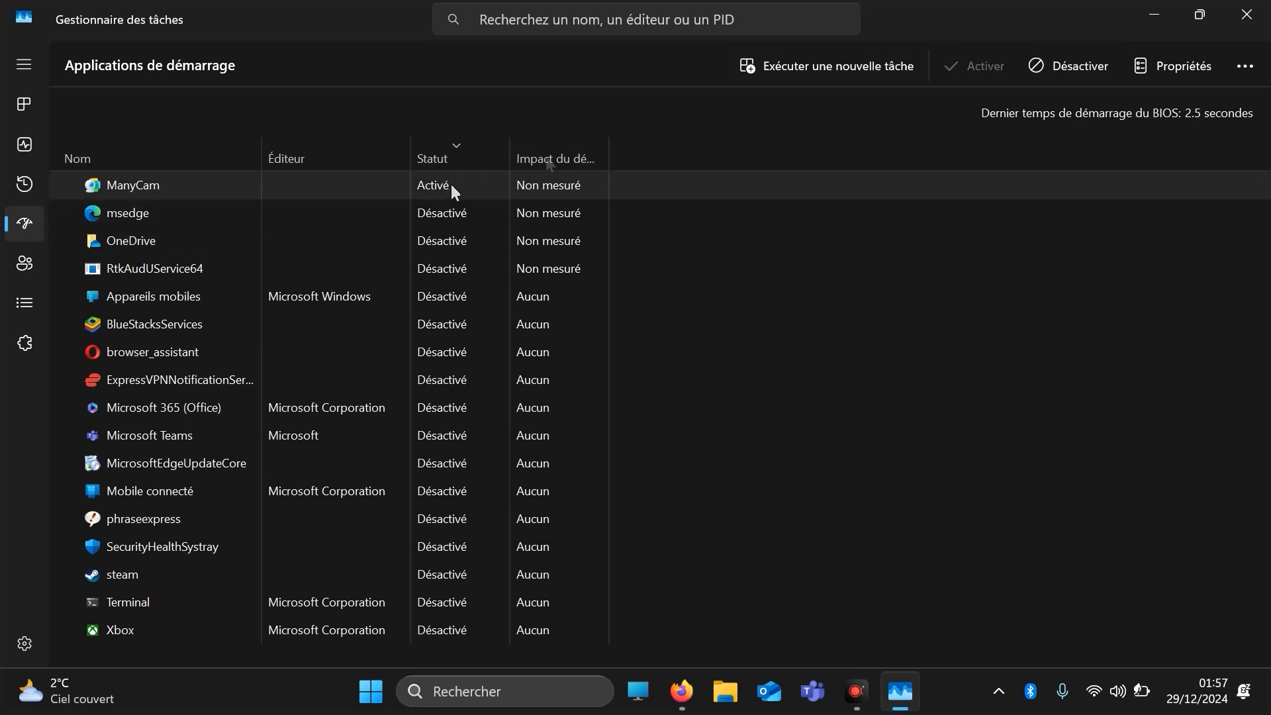
click(1068, 68)
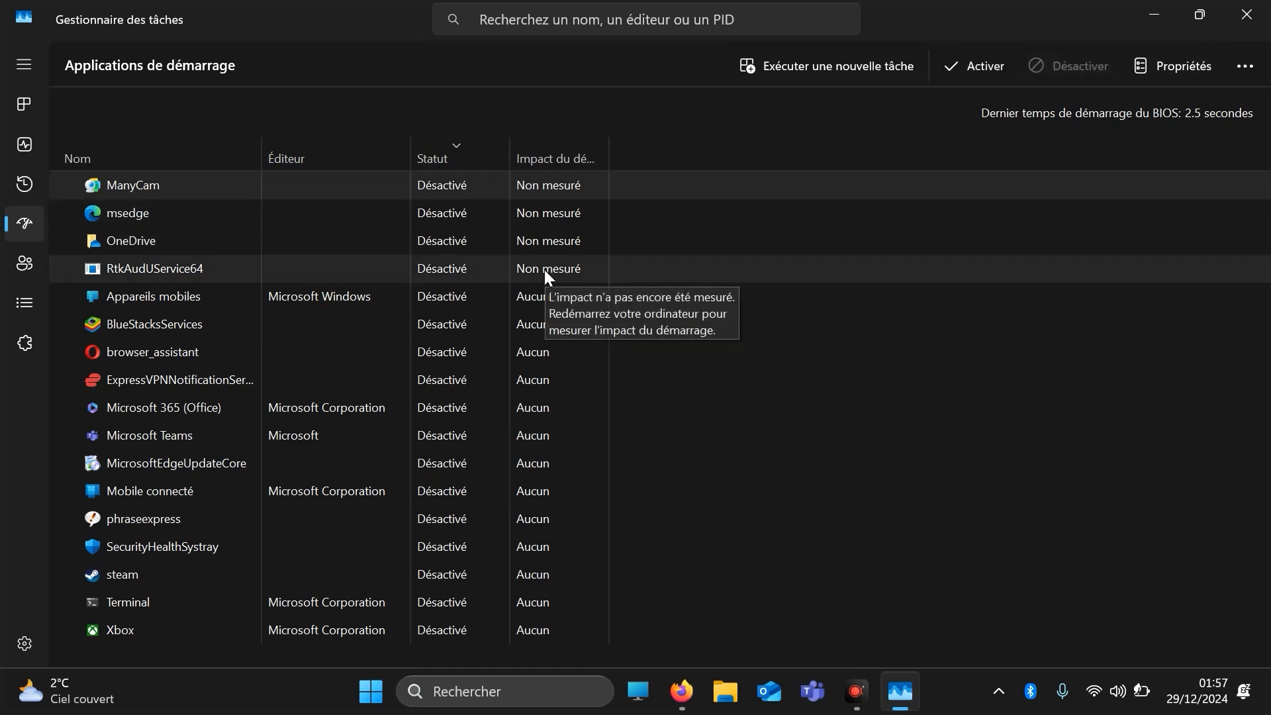
Enable SecurityHealthSystray and RtkAudUService64 at startup and close the Task Manager
click(482, 545)
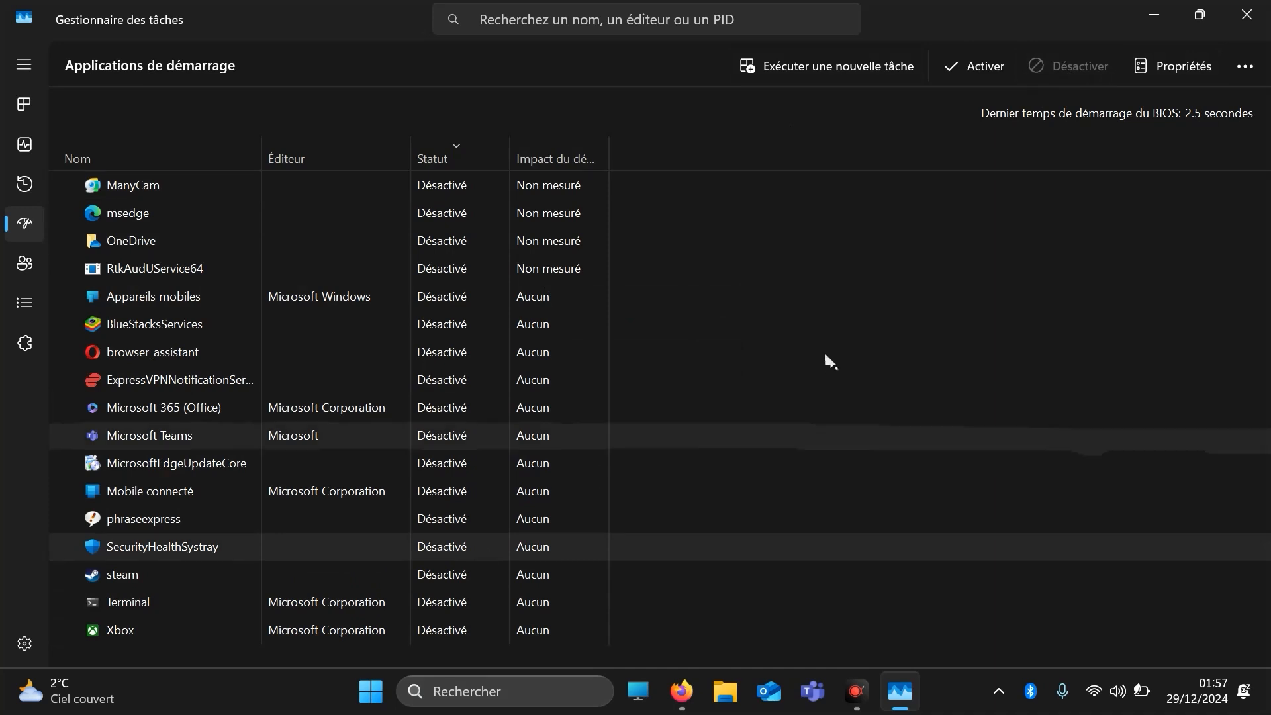
click(991, 64)
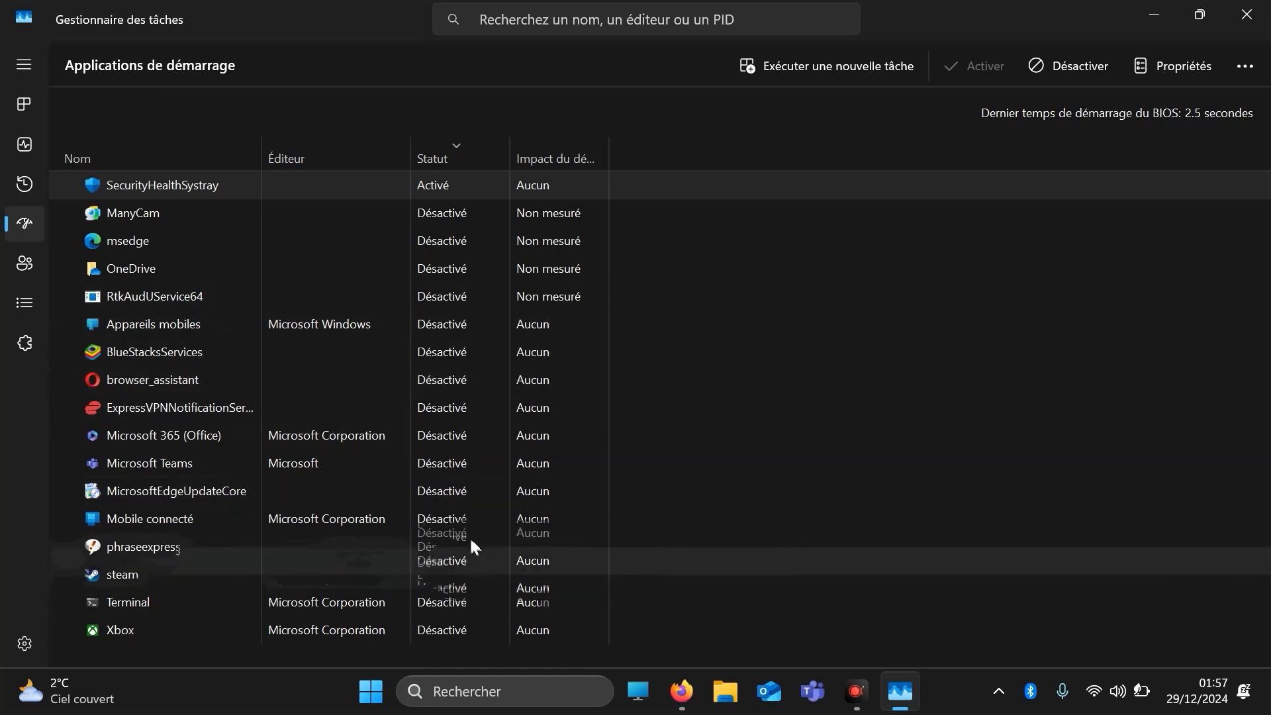
click(445, 284)
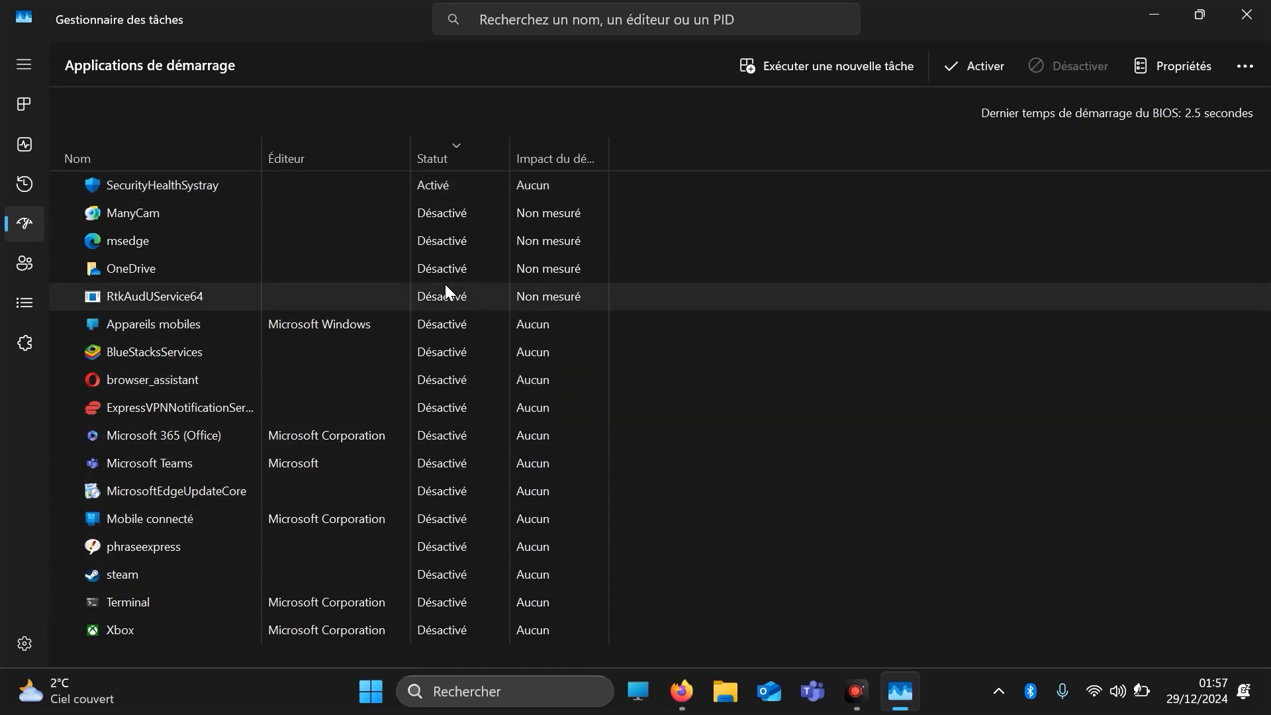
click(972, 65)
click(1247, 14)
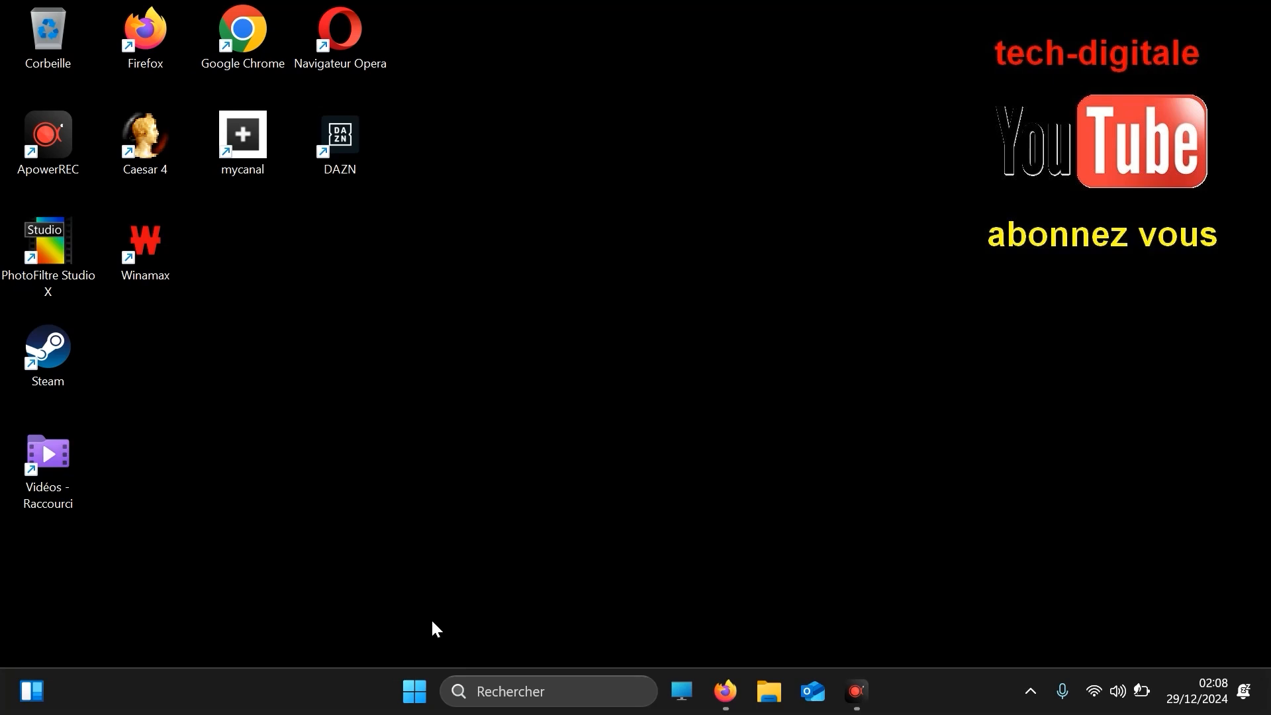
Search Windows for "perfomance" and open the settings for adjusting the appearance and performance of Windows
click(486, 692)
text(p)
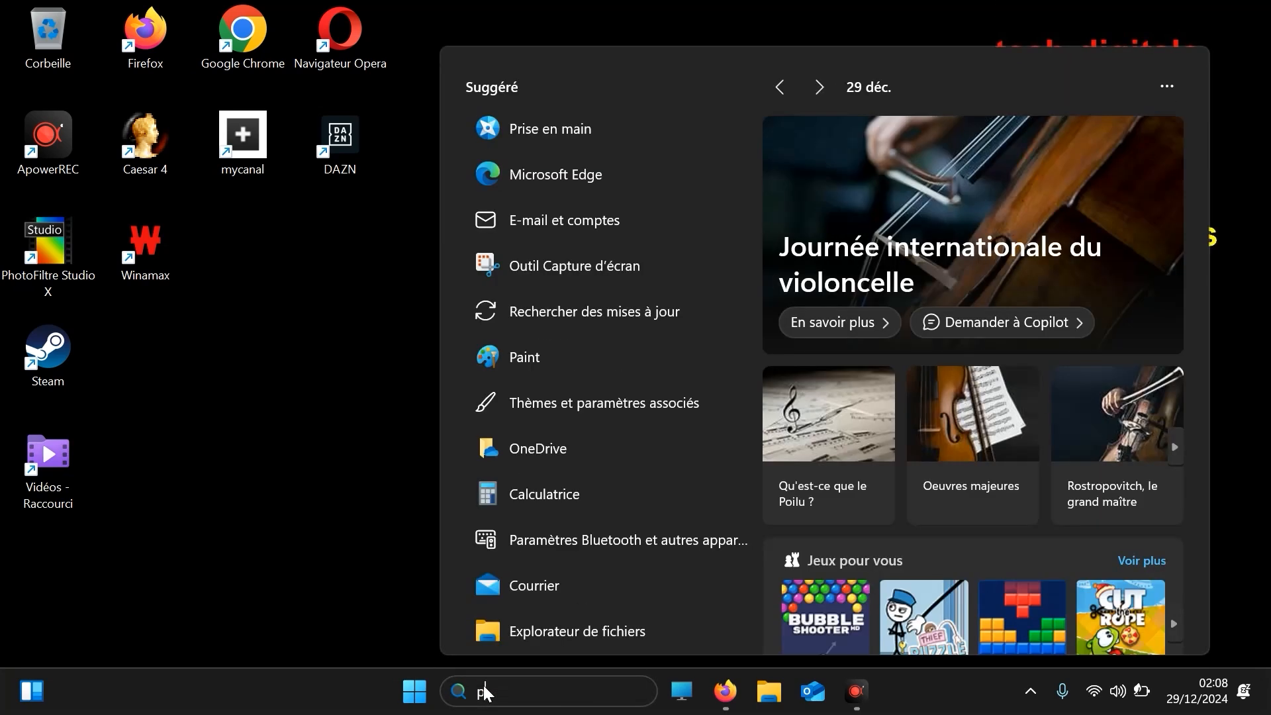
text(erfom)
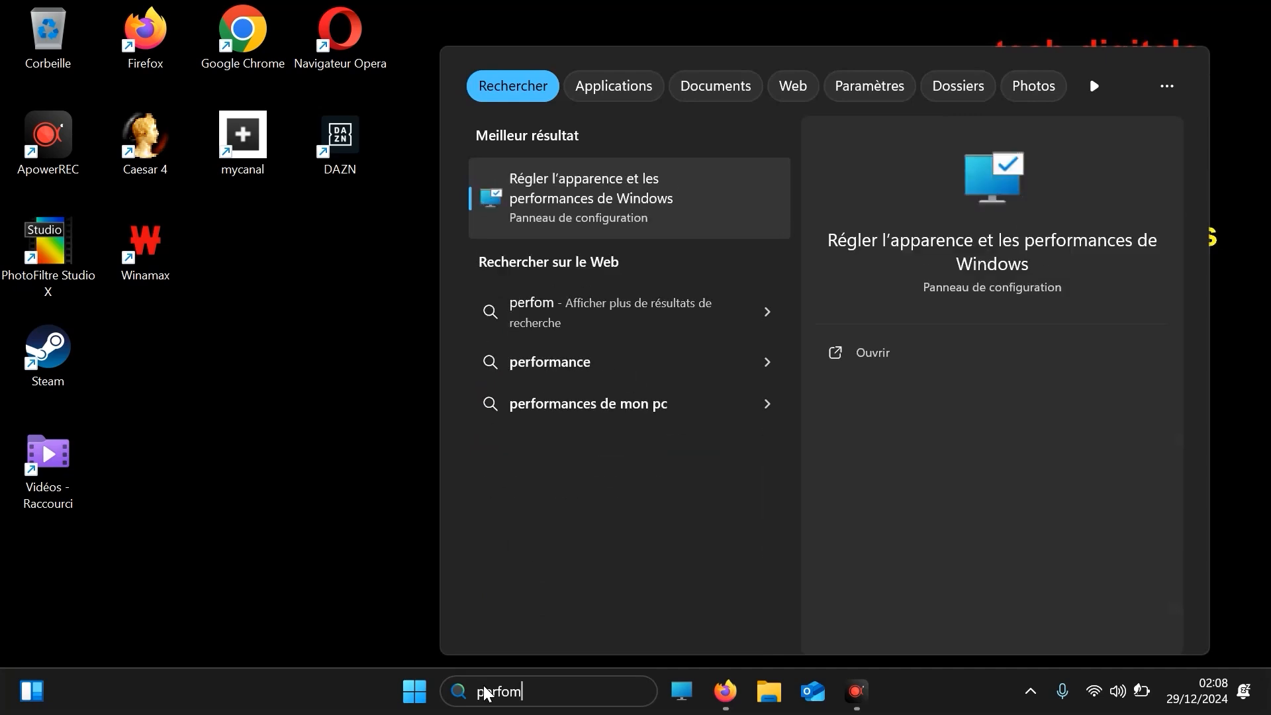
text(ance)
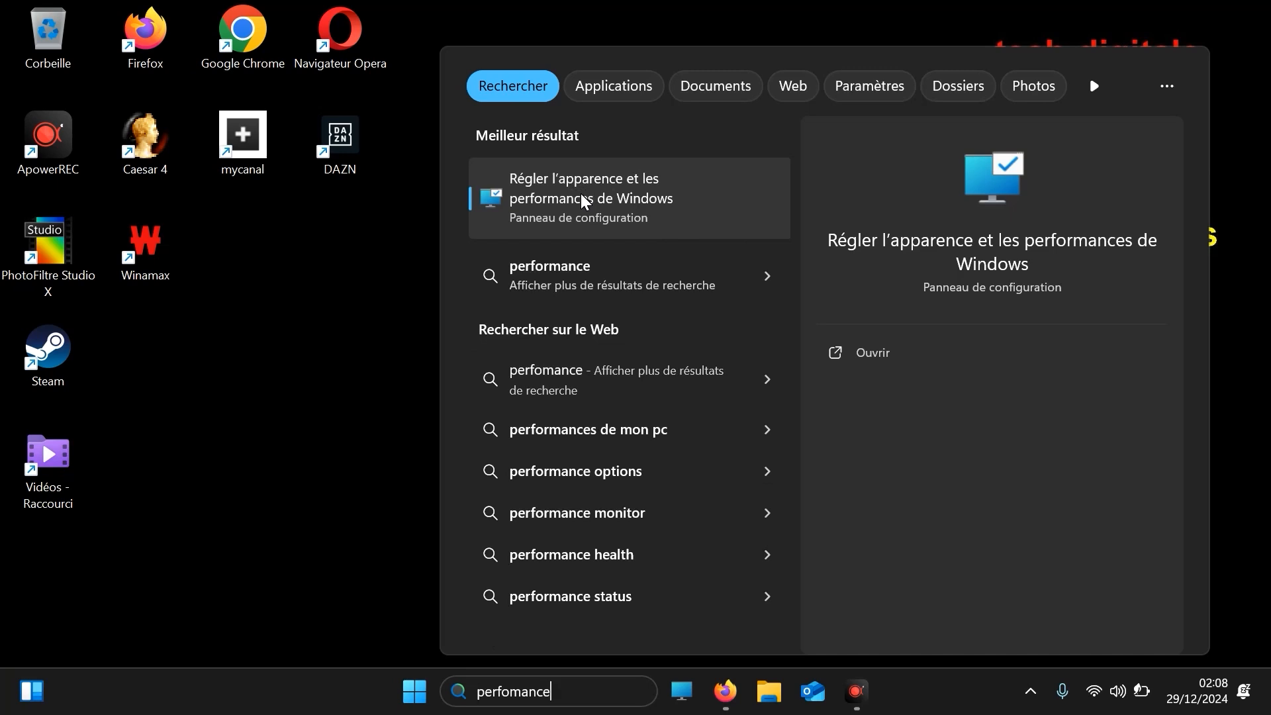
click(583, 199)
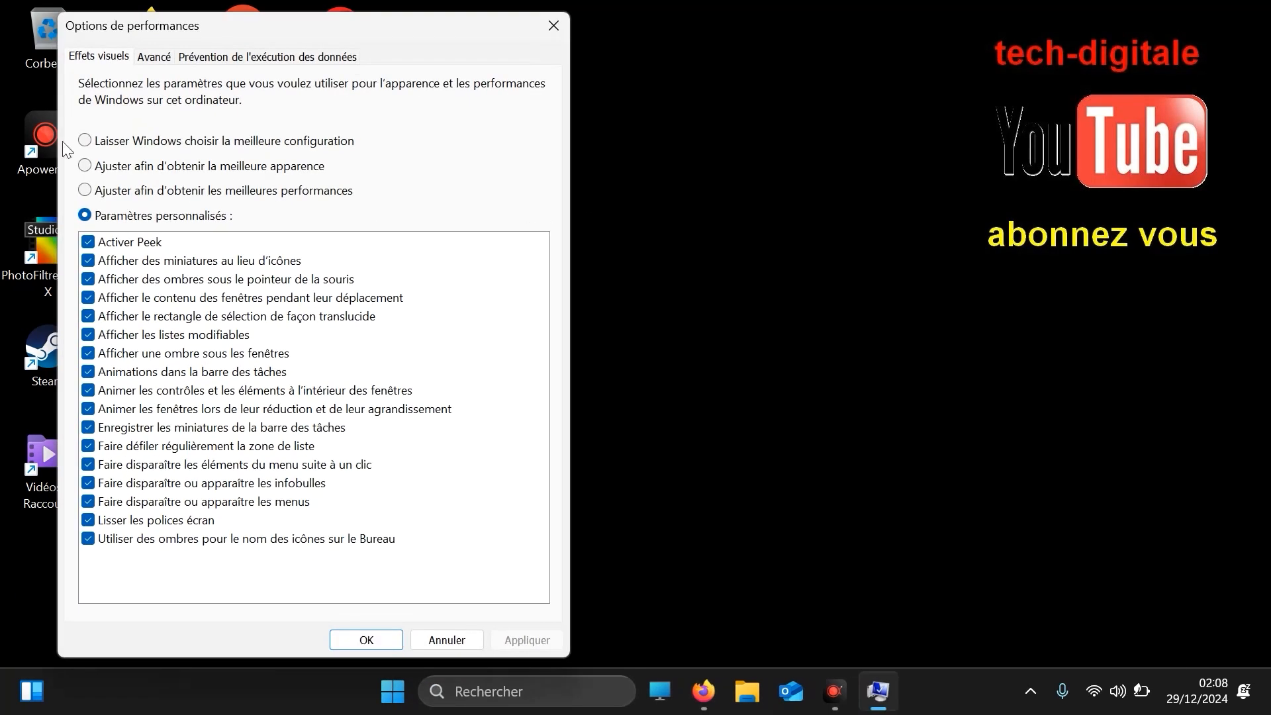
Turn off all custom visual effects except "Lisser les polices écran" and apply the settings
click(166, 539)
click(162, 521)
click(165, 501)
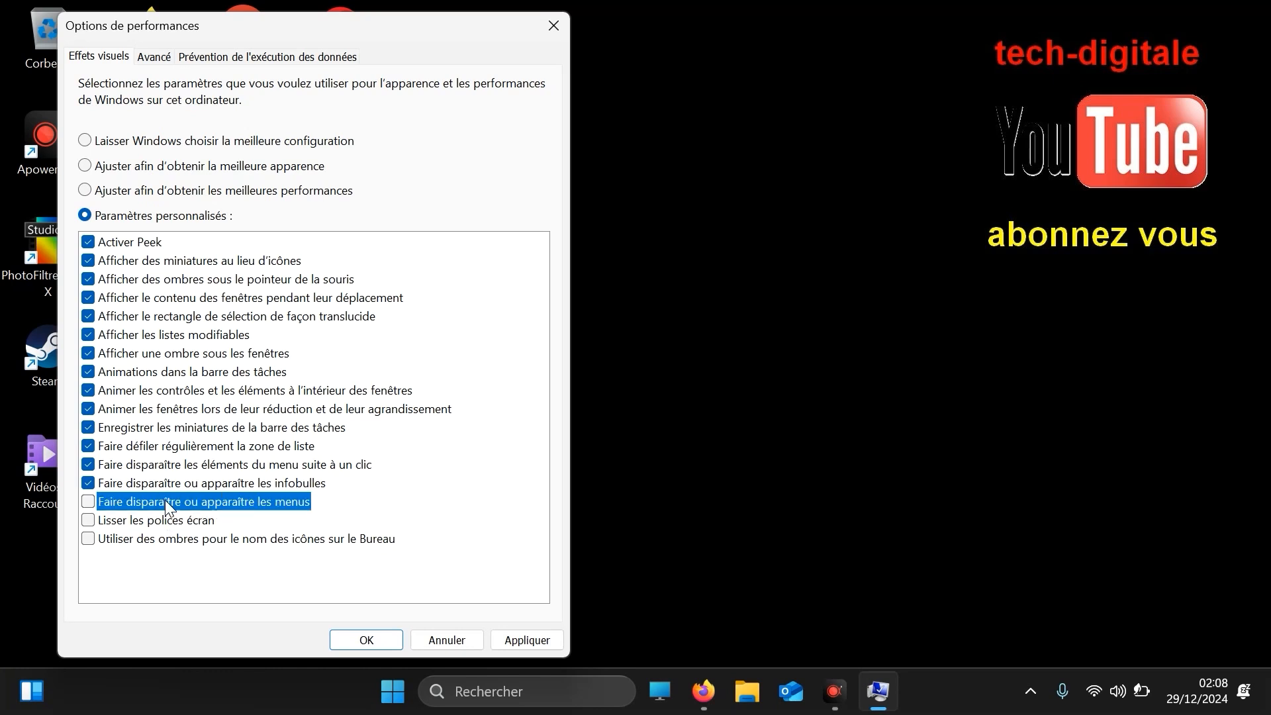
click(166, 481)
click(165, 463)
click(167, 446)
click(168, 428)
click(170, 409)
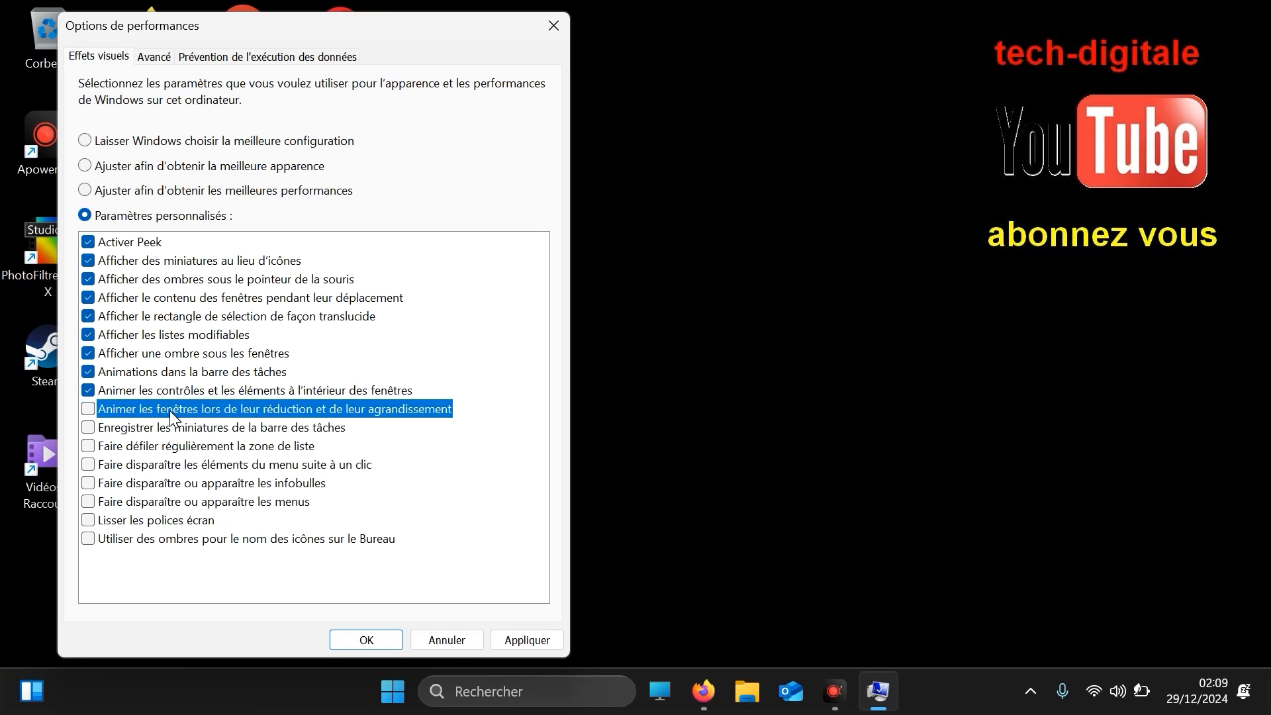
click(174, 388)
click(168, 371)
click(169, 355)
click(162, 334)
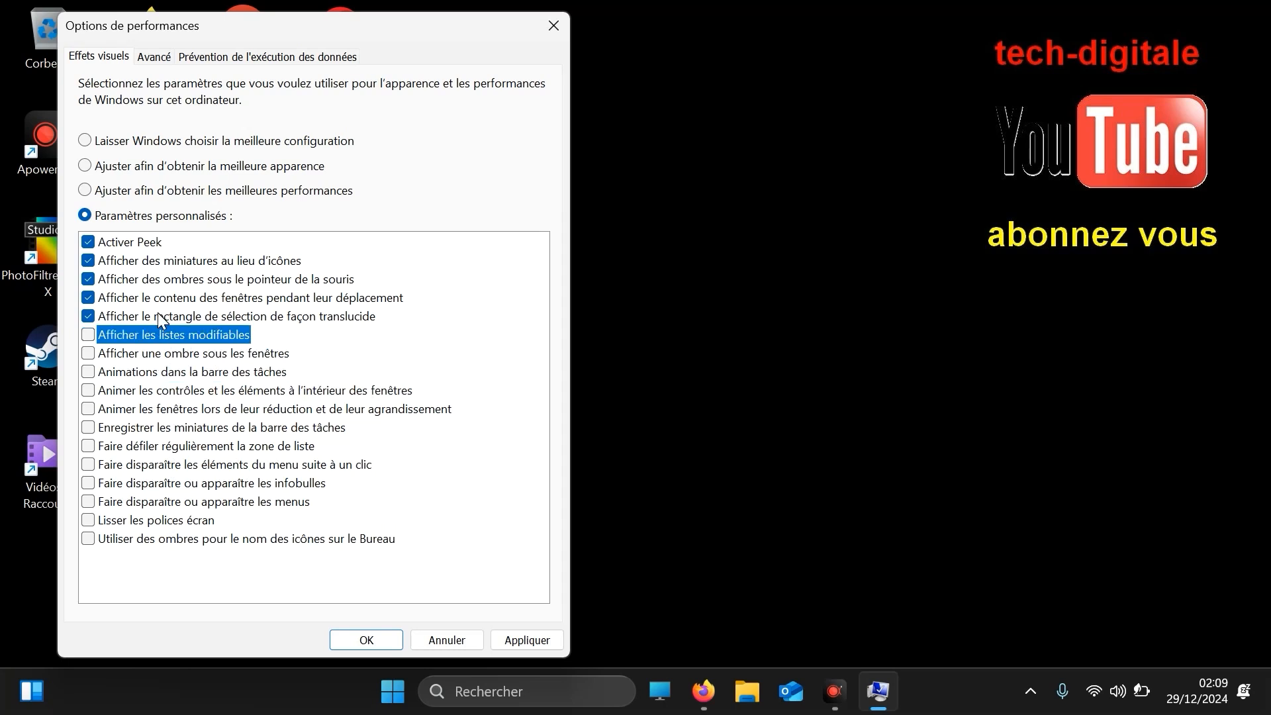
click(158, 316)
click(156, 298)
click(154, 277)
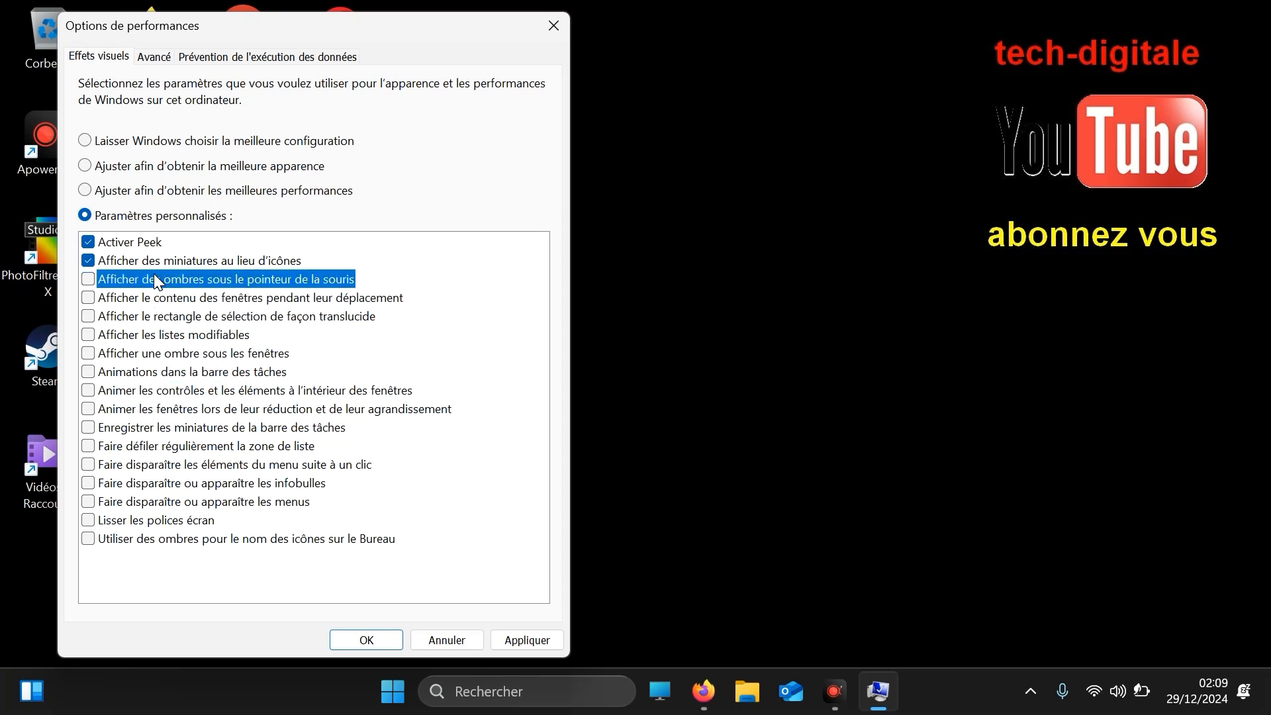
click(146, 261)
click(136, 240)
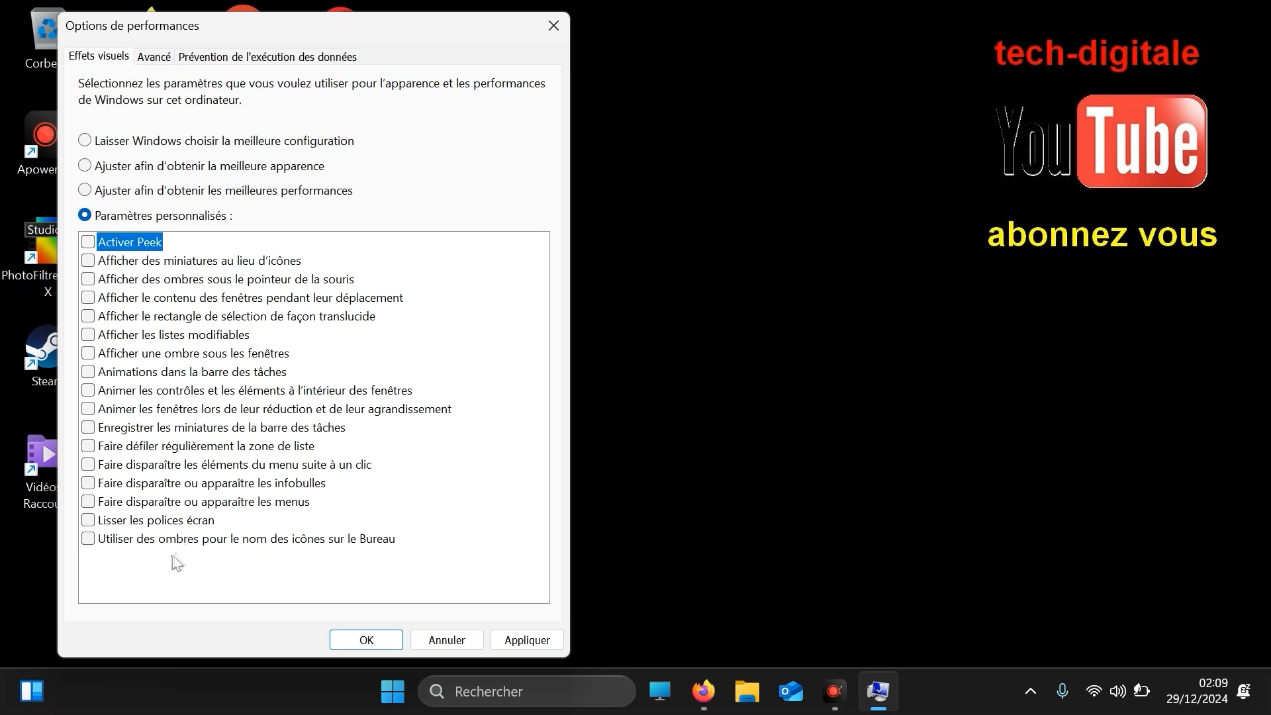
click(89, 520)
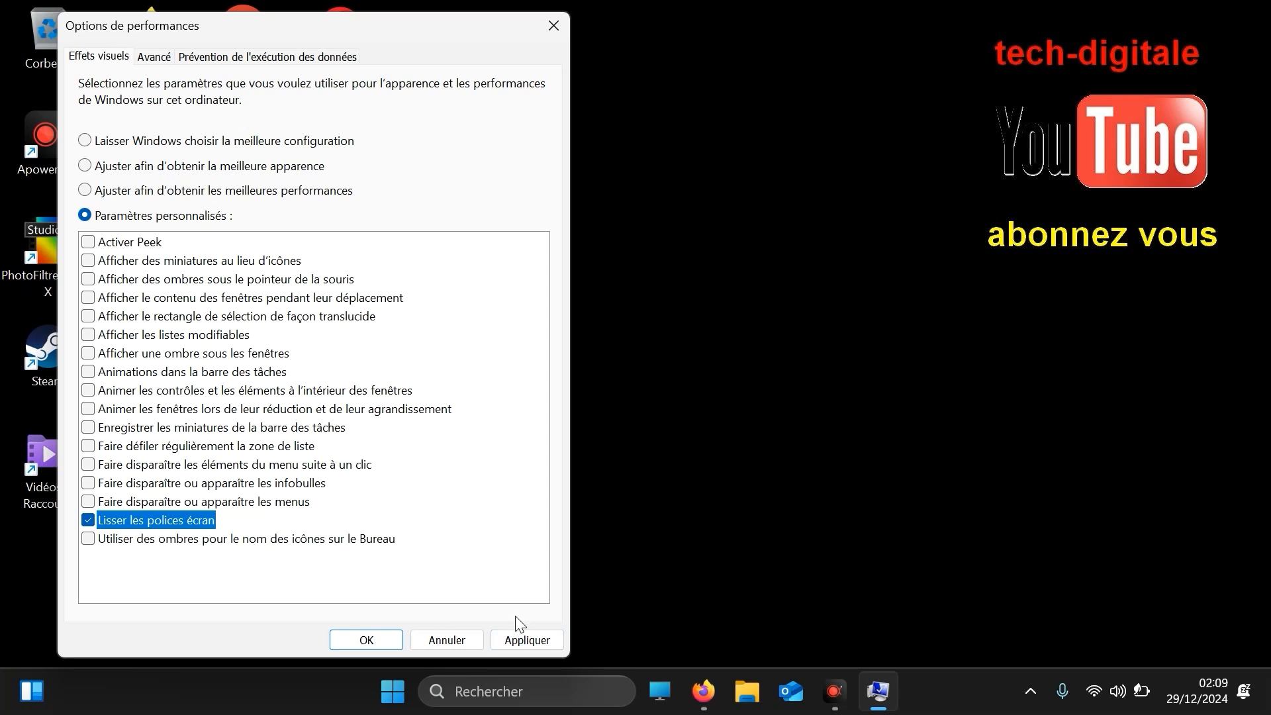
click(525, 640)
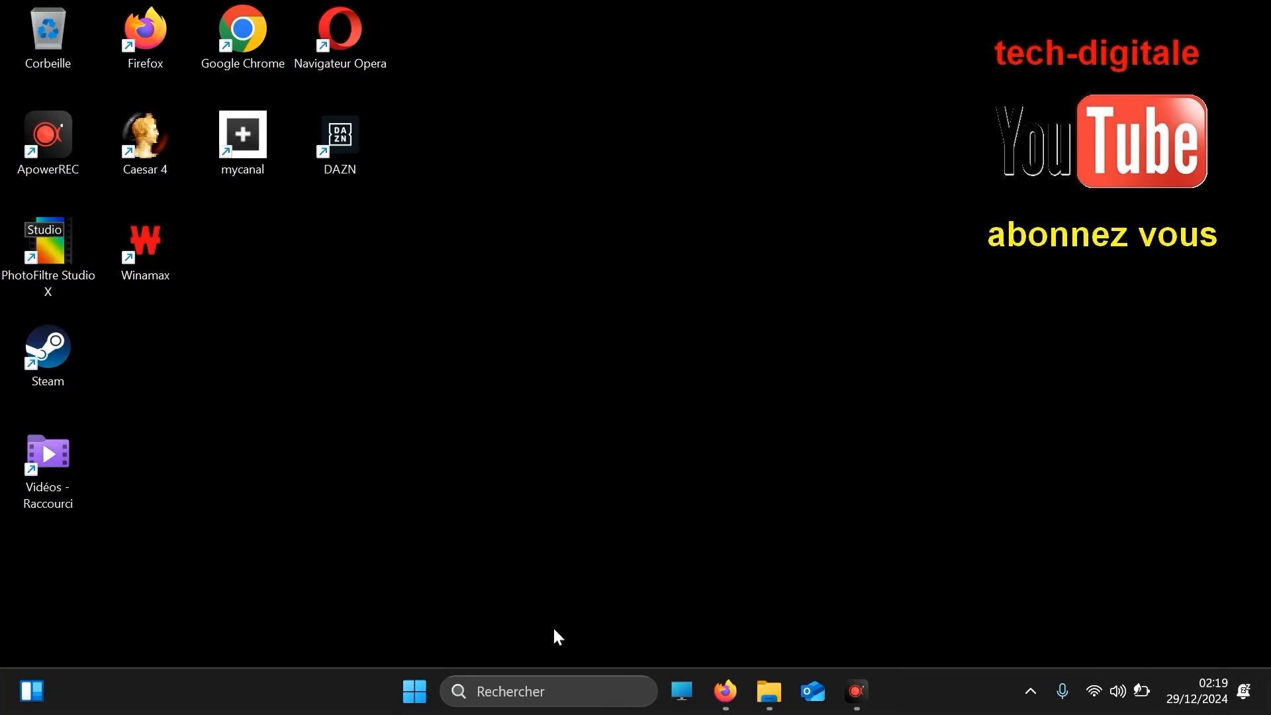
Search Windows for "graphique" and open the graphics settings (Paramètres graphiques)
click(535, 694)
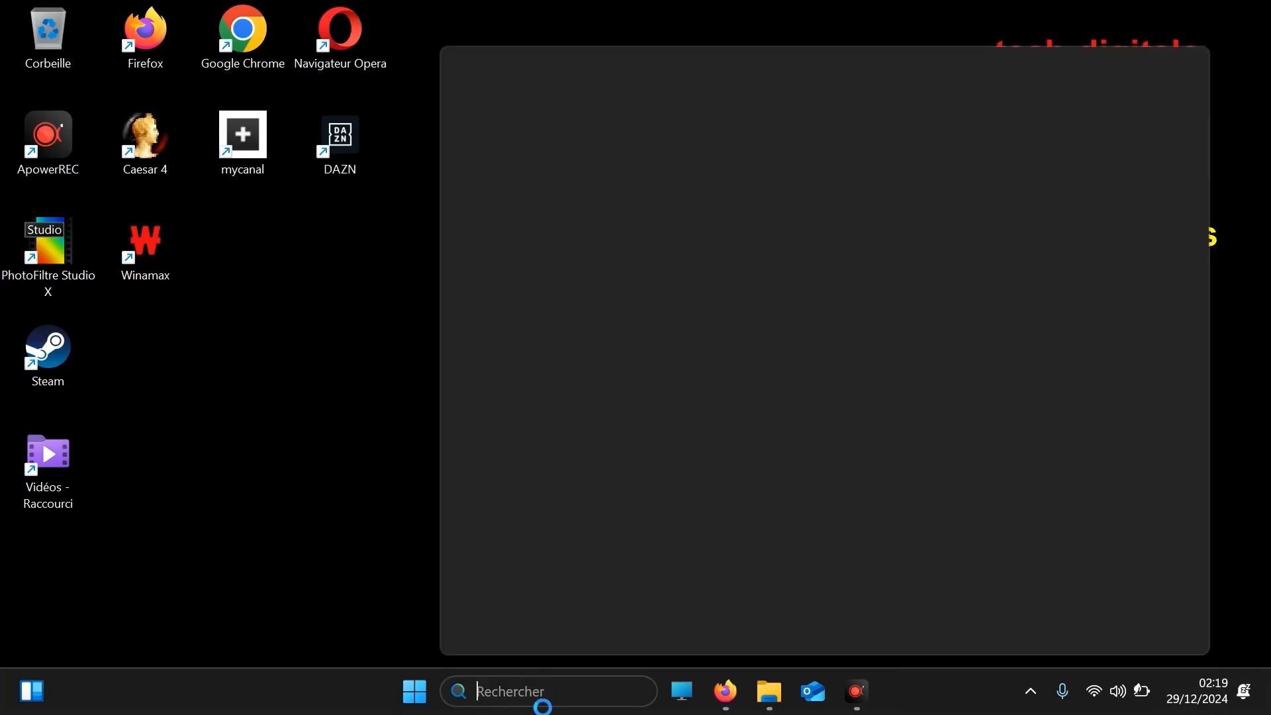
text(gra)
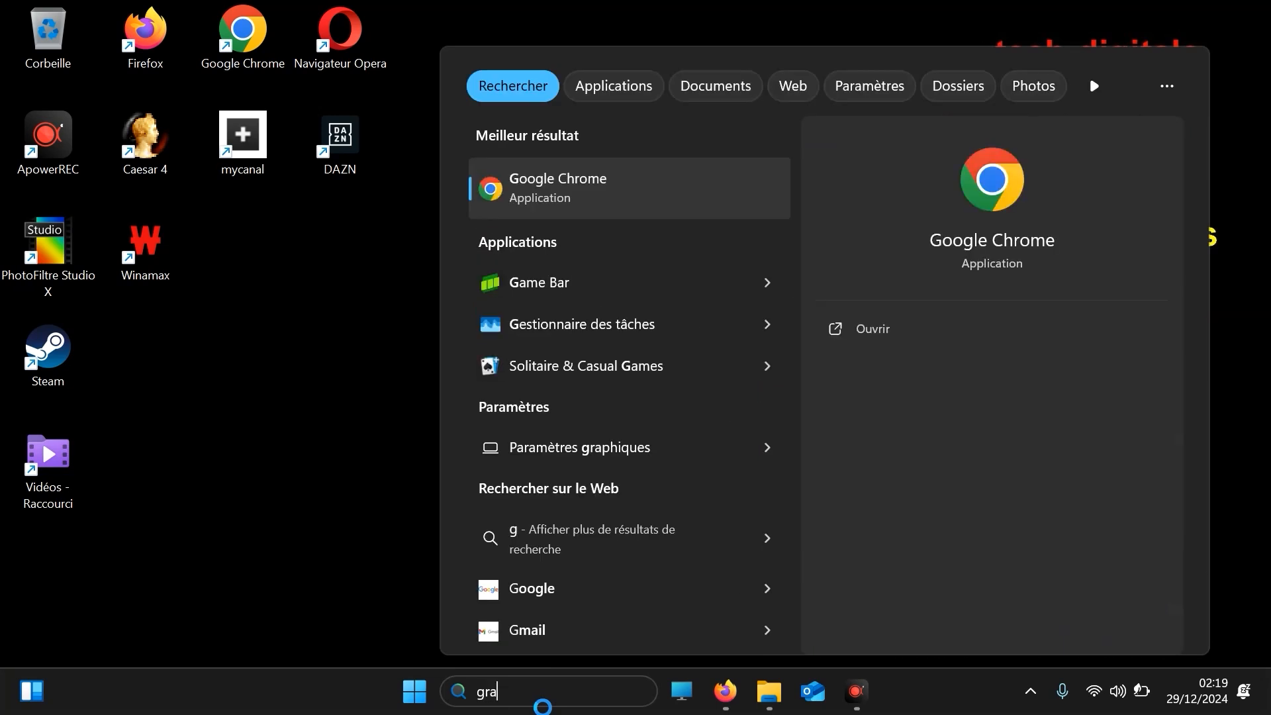
text(phique)
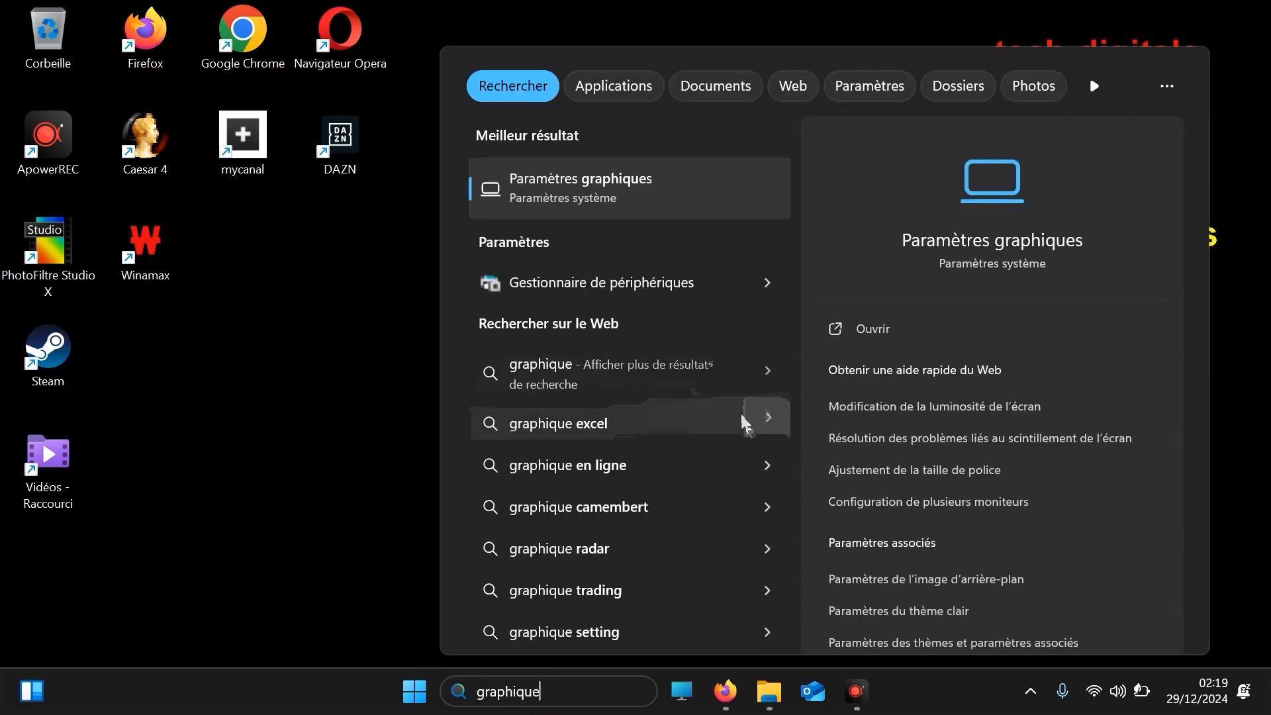
click(596, 192)
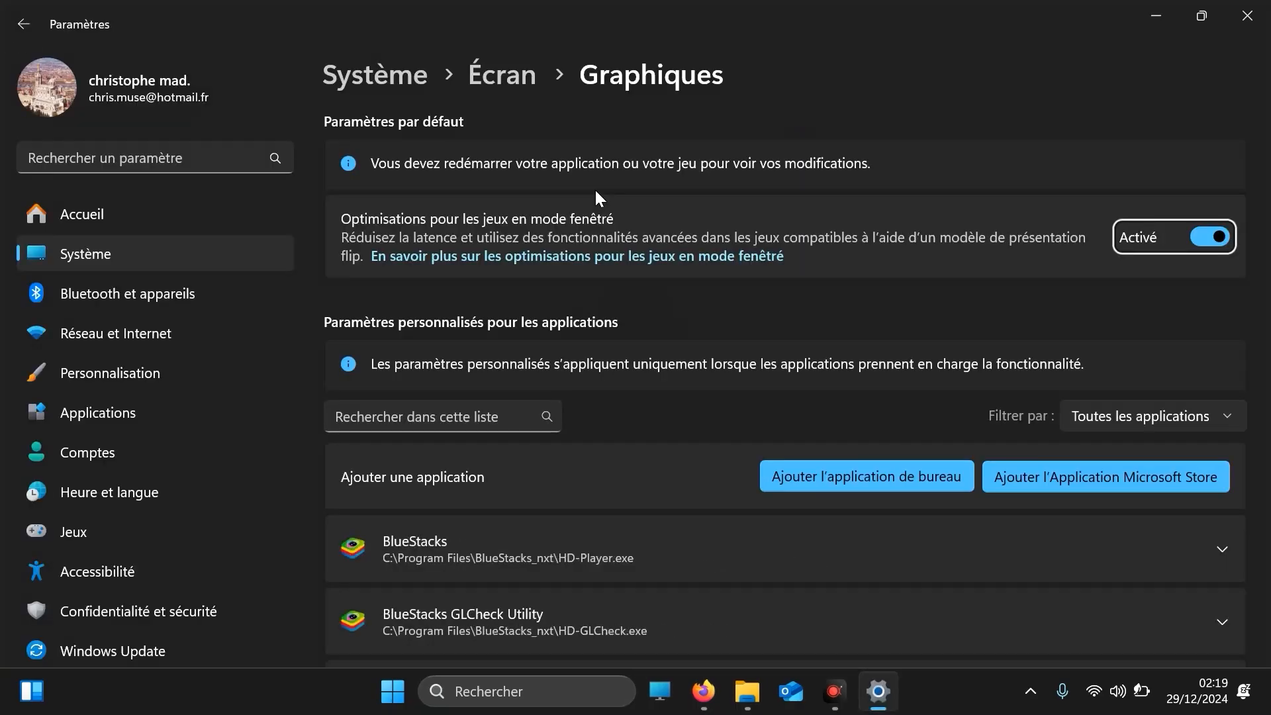
Set Microsoft Excel's GPU preference to "Hautes performances (AMD Radeon(TM) Vega 8 Graphics)"
mouse_move(1265, 222)
mouse_down()
mouse_move(1268, 556)
mouse_move(1267, 404)
mouse_up()
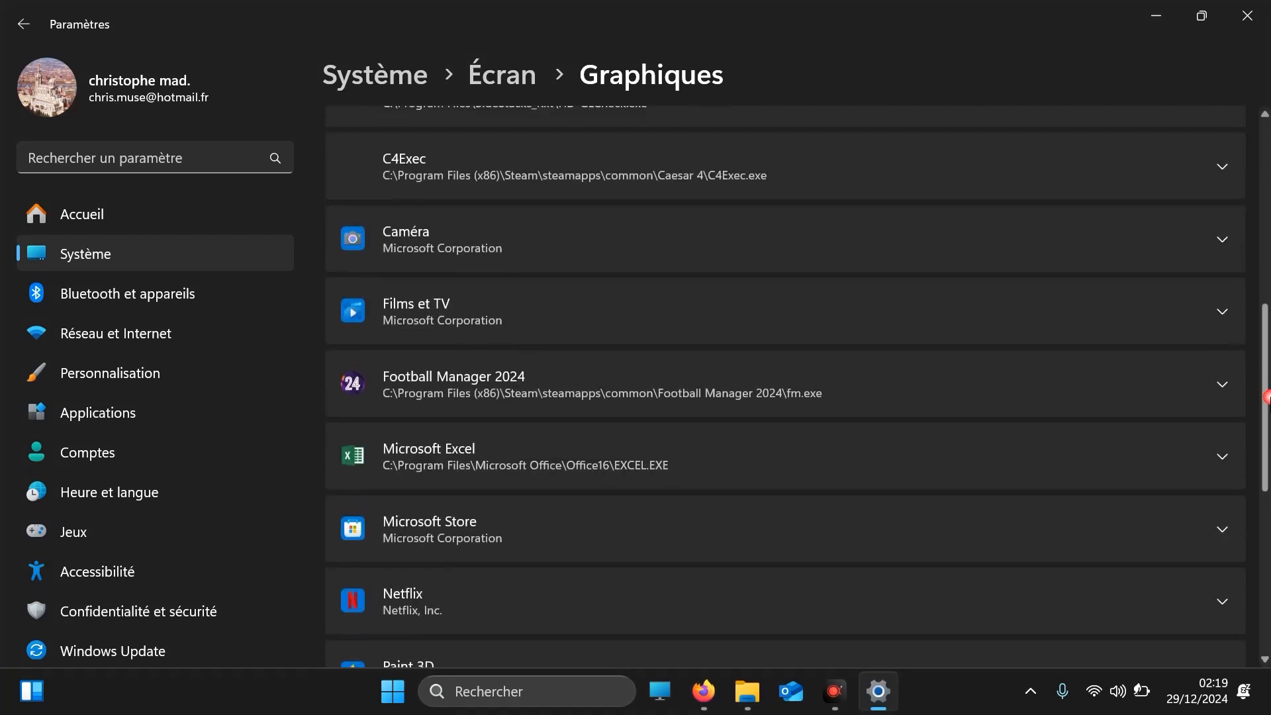
click(1218, 457)
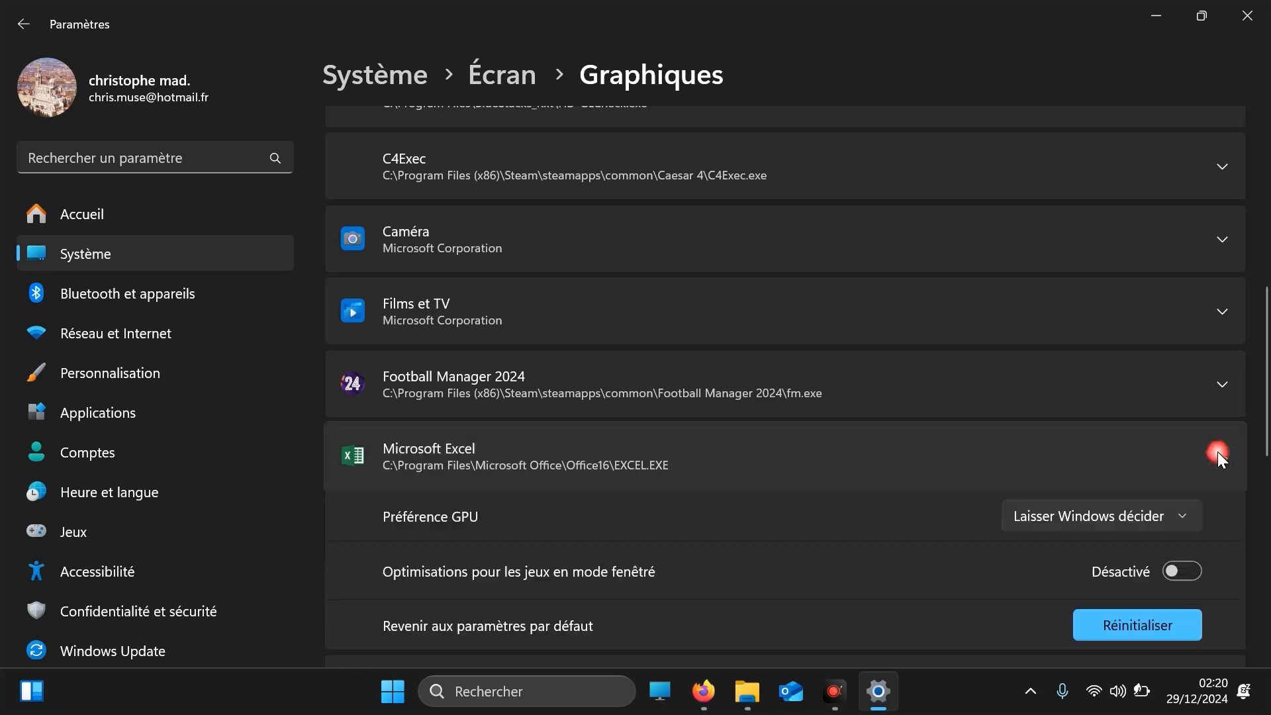
click(1118, 518)
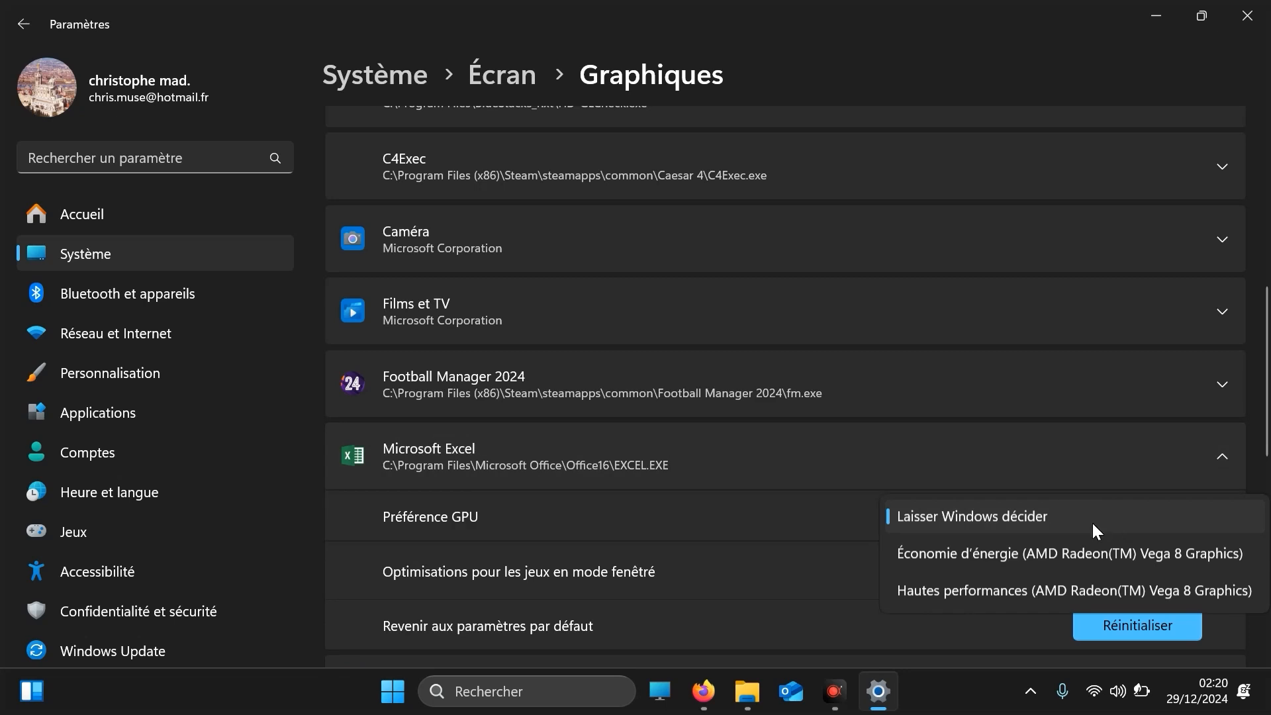
click(1069, 590)
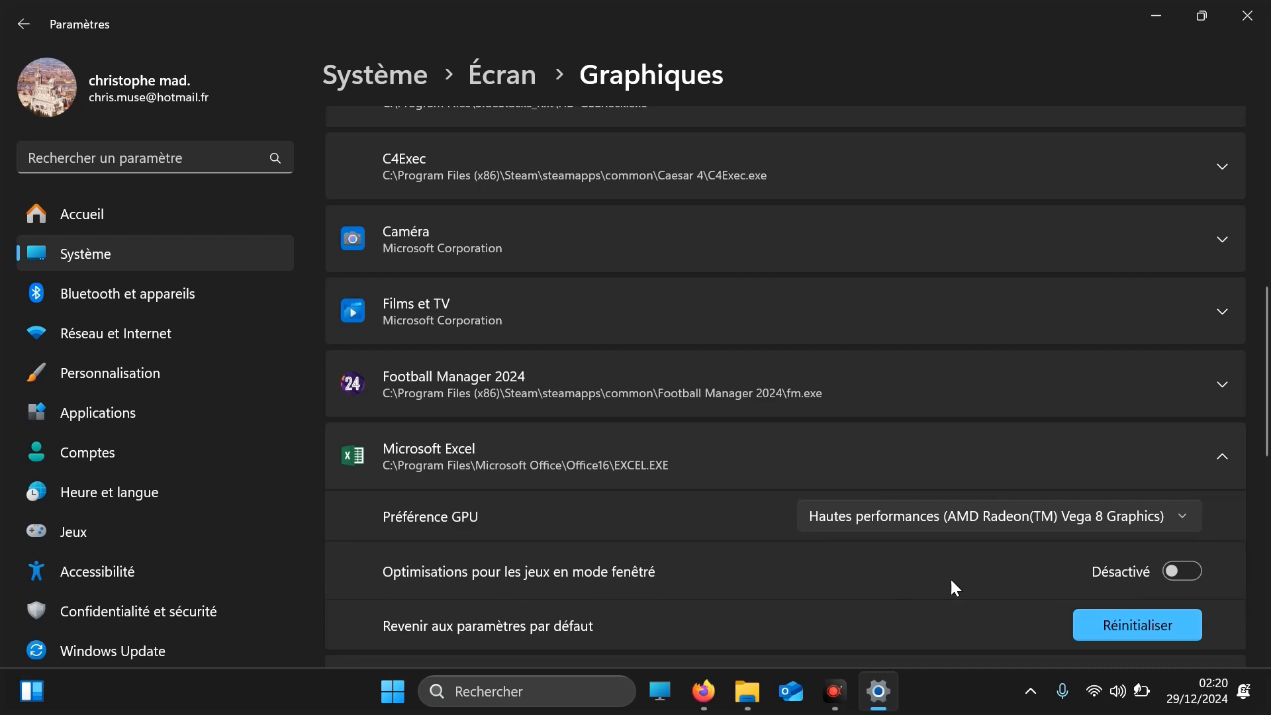
Start adding a desktop application to the custom graphics settings and browse up to the local disk's root folder
scroll(1268, 442, down, 2)
scroll(1268, 442, down, 5)
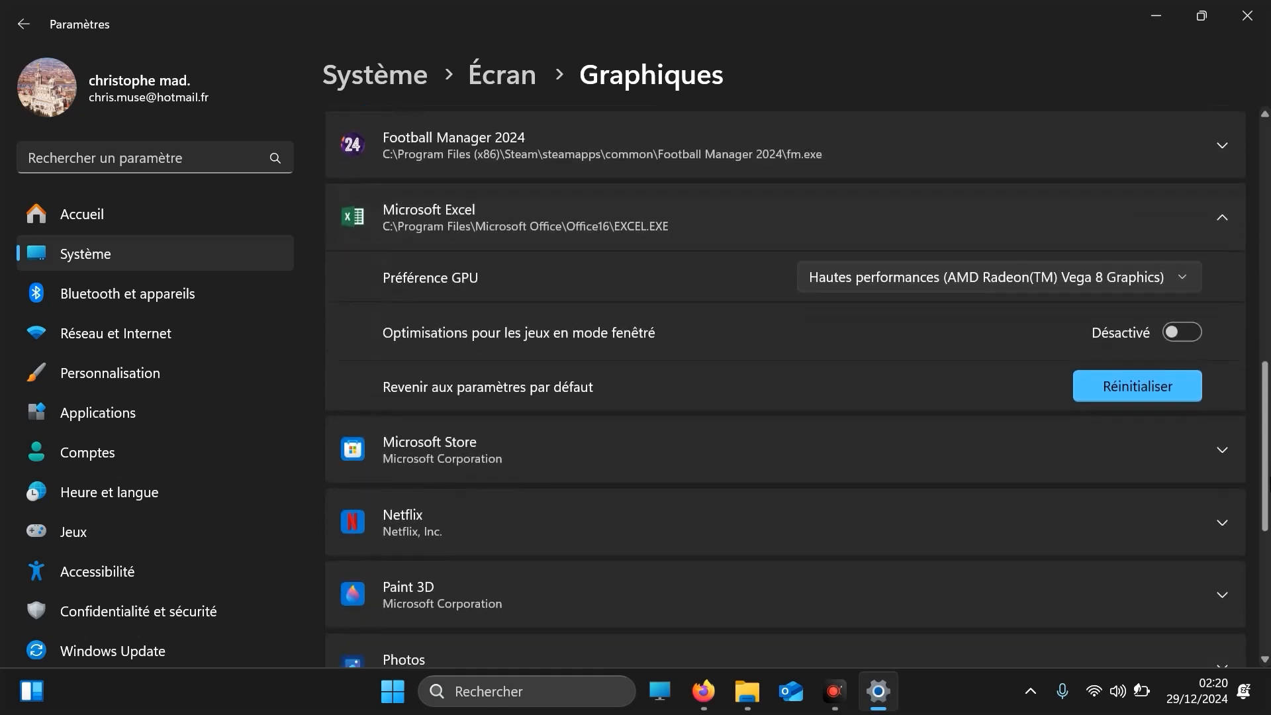
scroll(1268, 442, up, 8)
scroll(785, 387, down, 8)
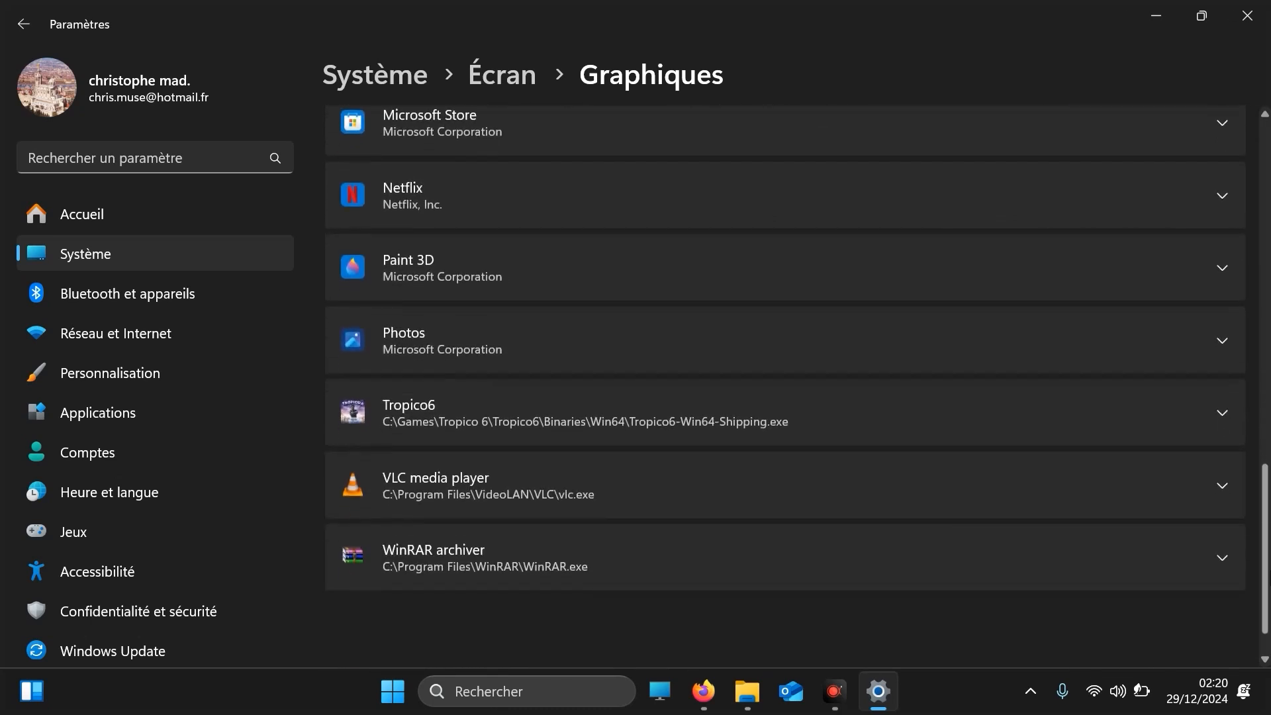
scroll(1267, 207, up, 12)
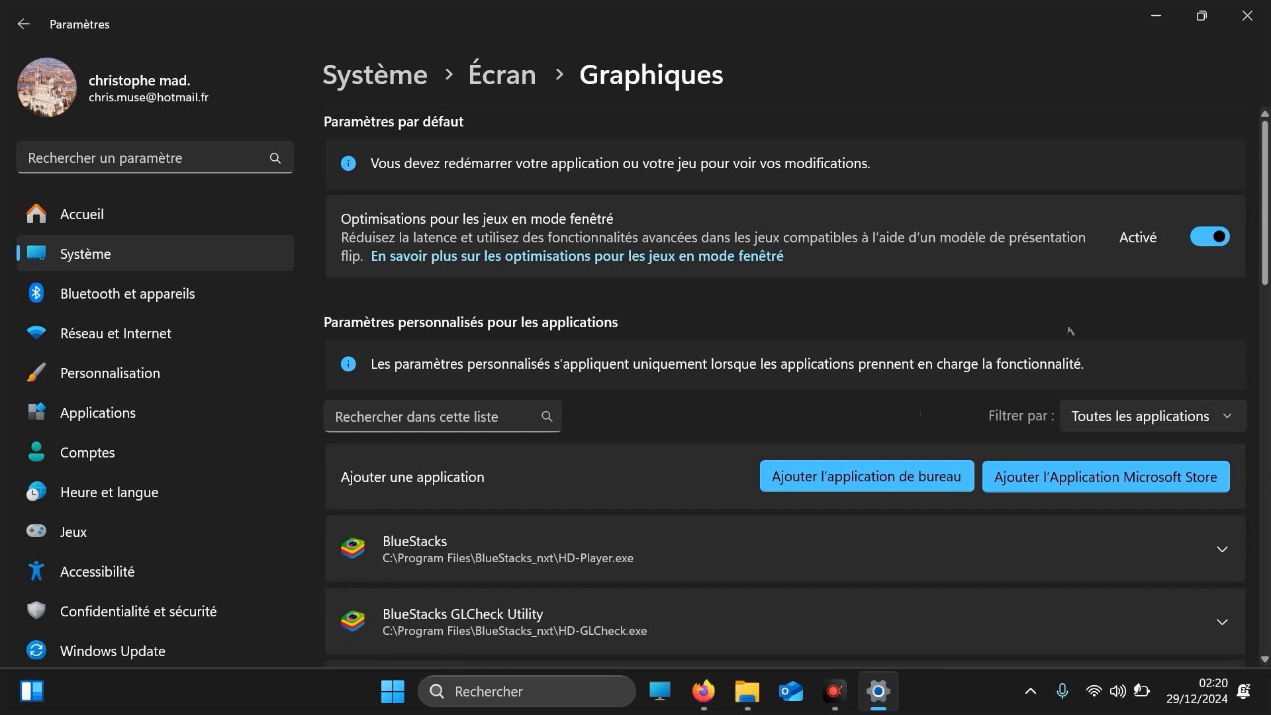
click(844, 484)
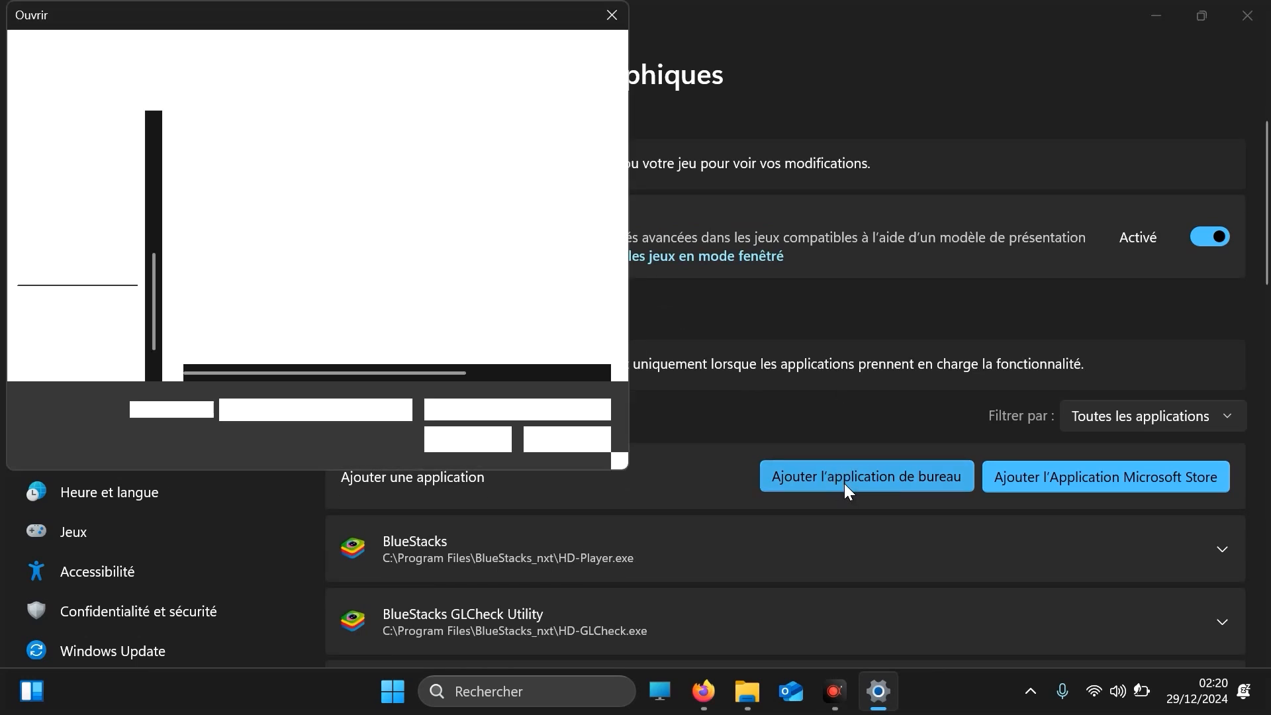
drag(621, 145, 624, 108)
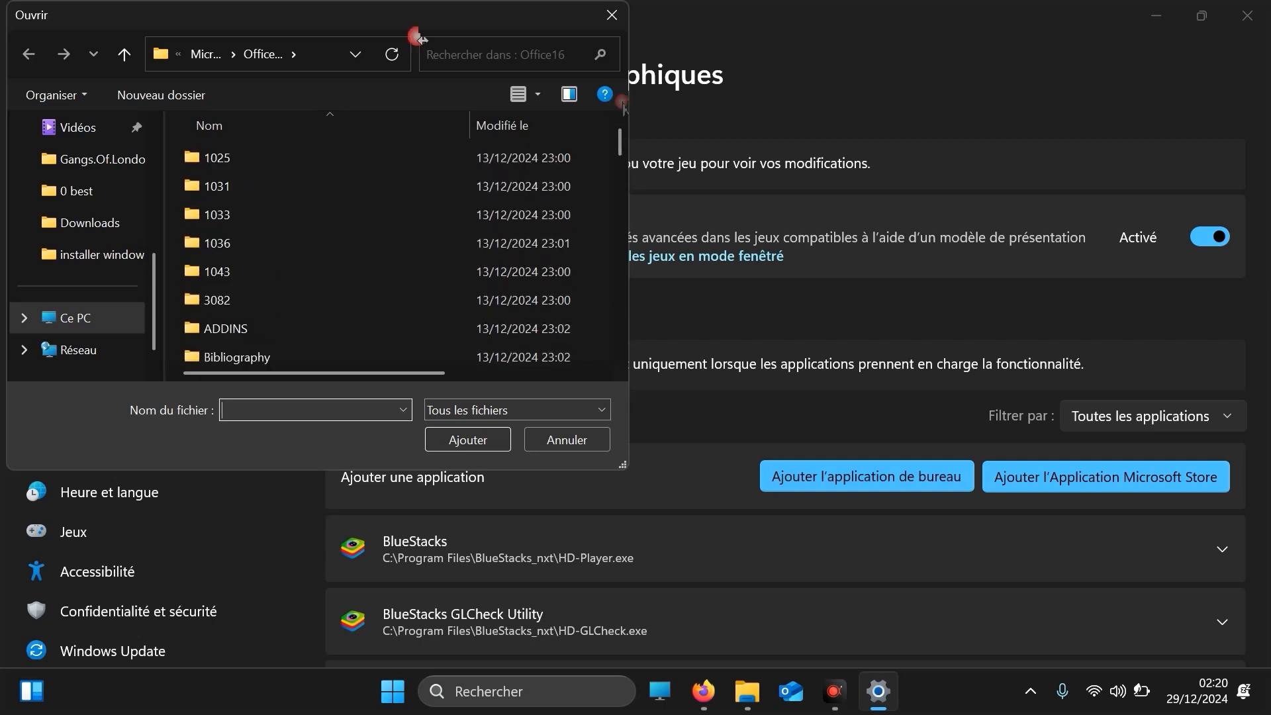
click(199, 54)
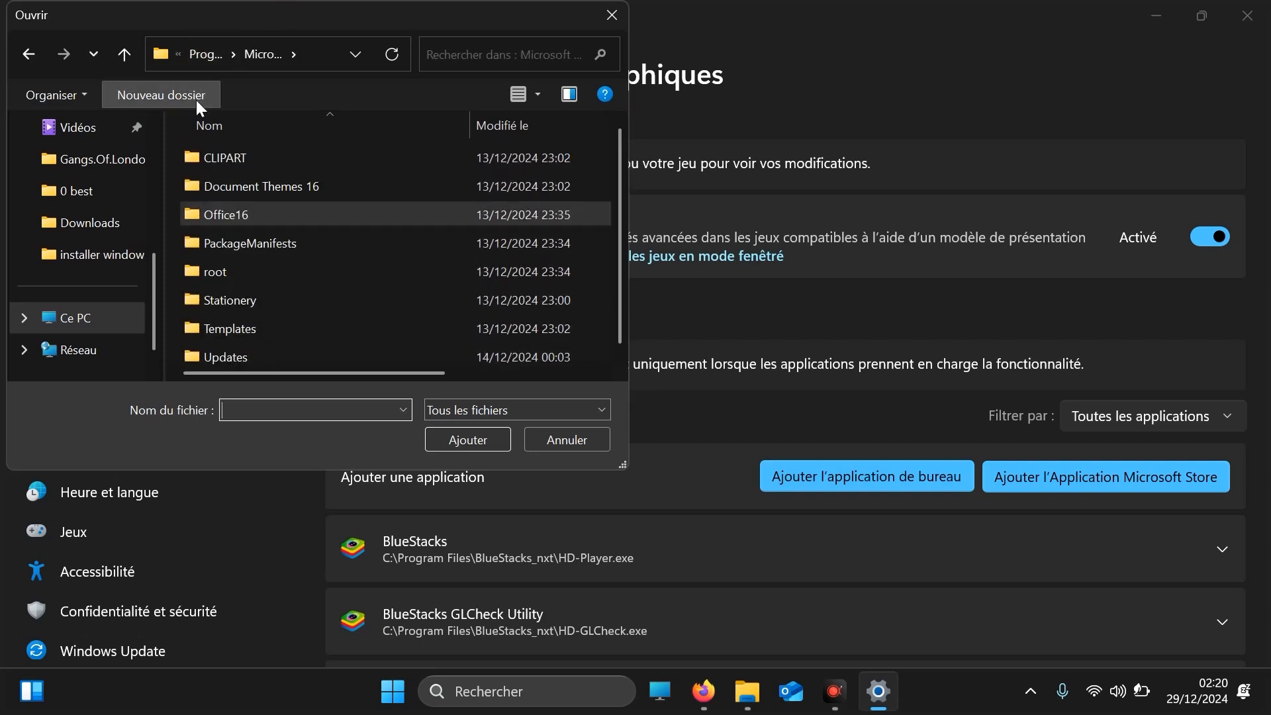
click(201, 53)
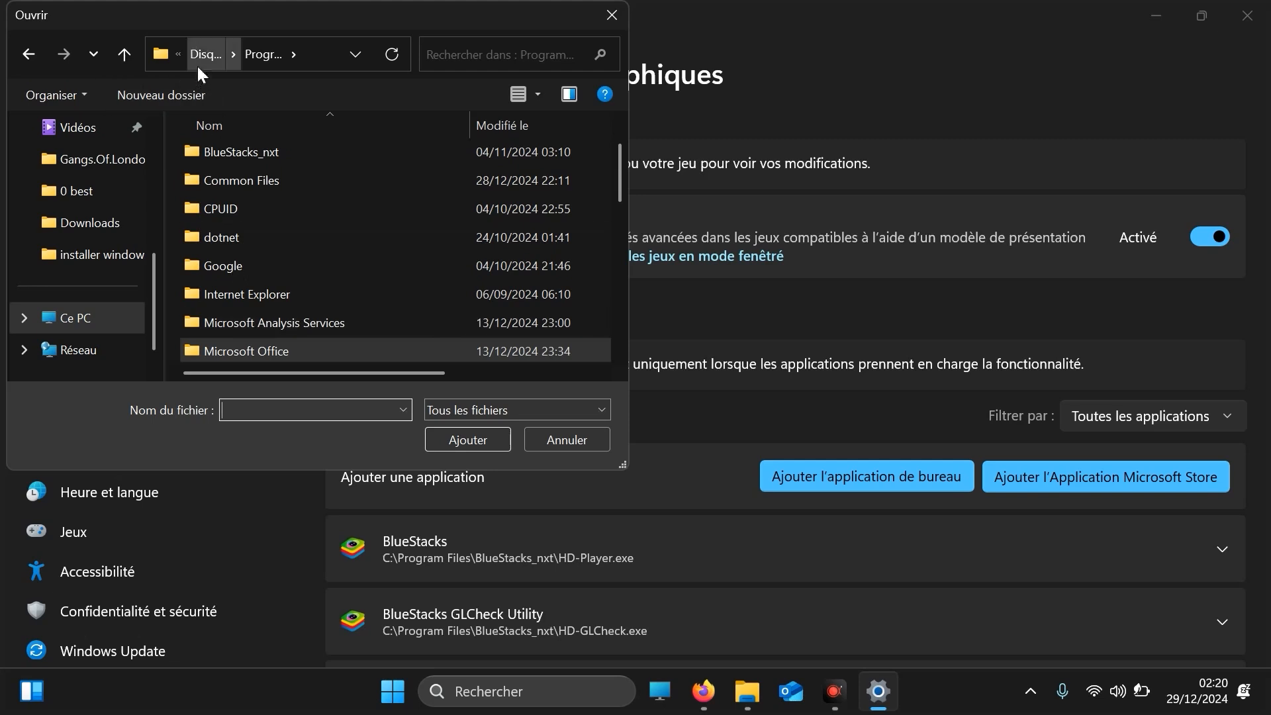
click(197, 54)
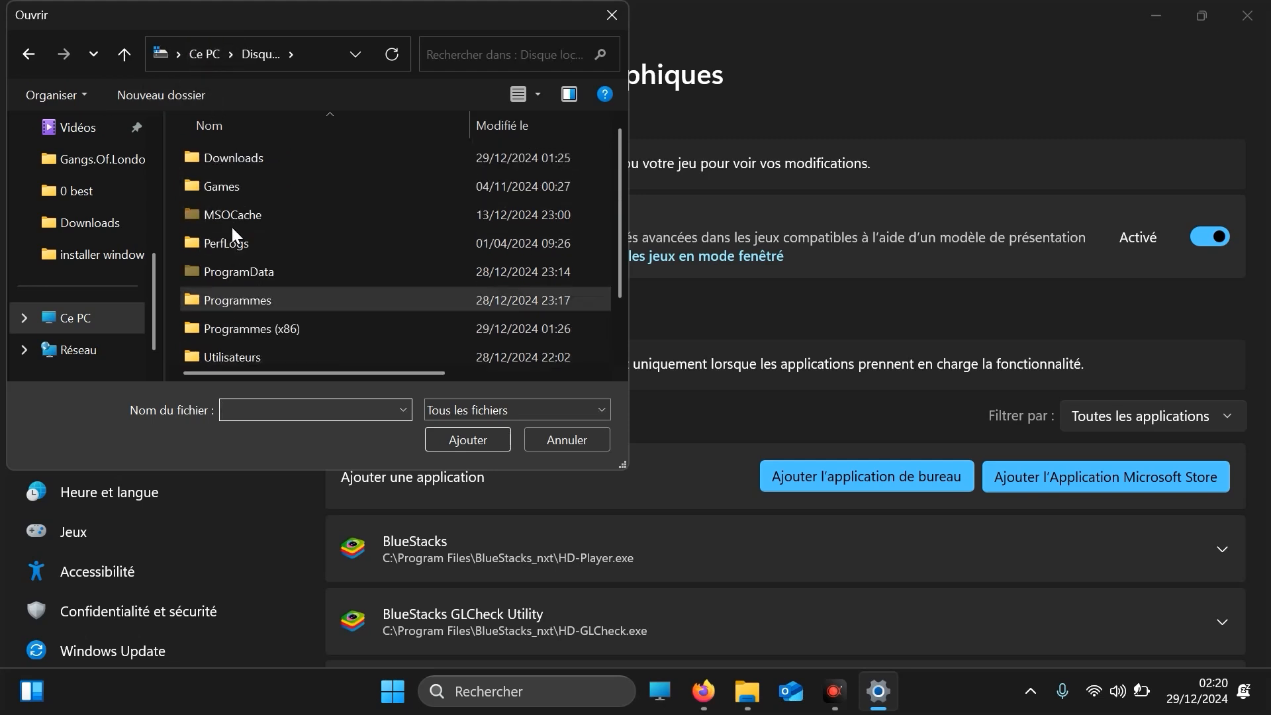
double_click(284, 307)
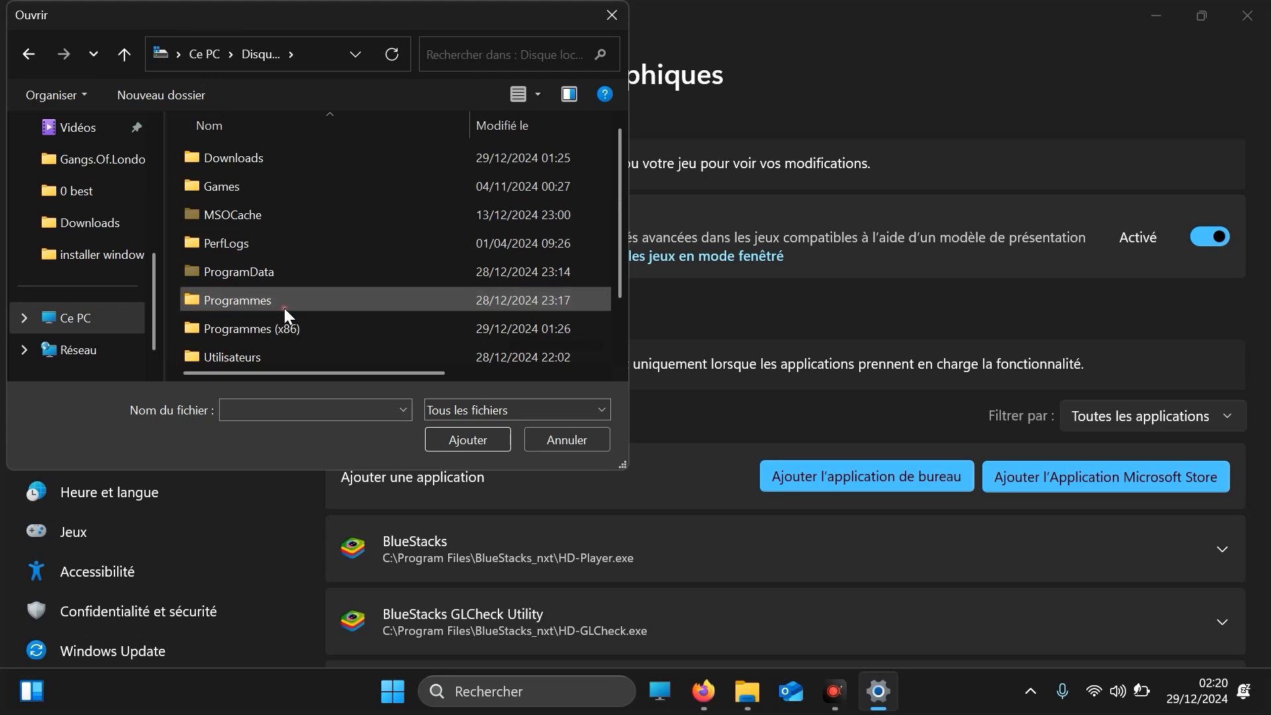
mouse_move(620, 157)
mouse_down()
mouse_move(632, 205)
mouse_move(642, 169)
mouse_up()
click(180, 54)
click(199, 57)
click(198, 57)
Add the application pfstudiox from the folder Programmes (x86) > PhotoFiltre Studio X
double_click(267, 325)
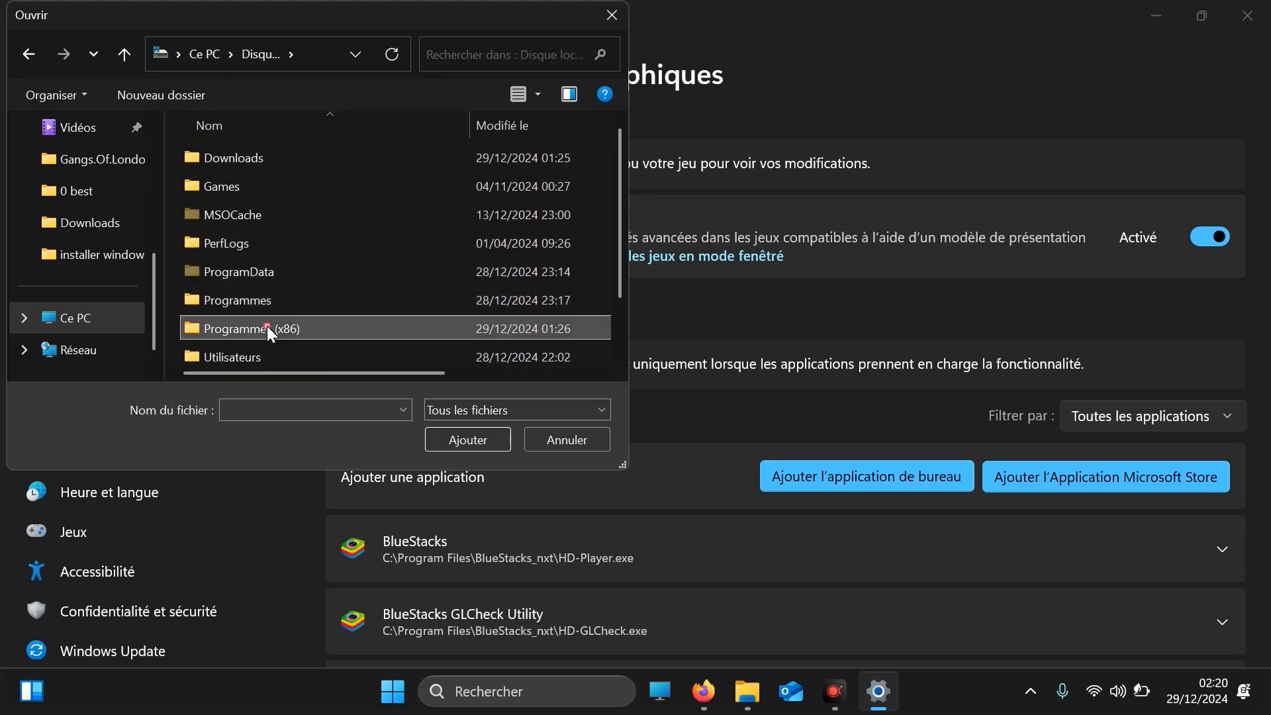
drag(622, 181, 646, 281)
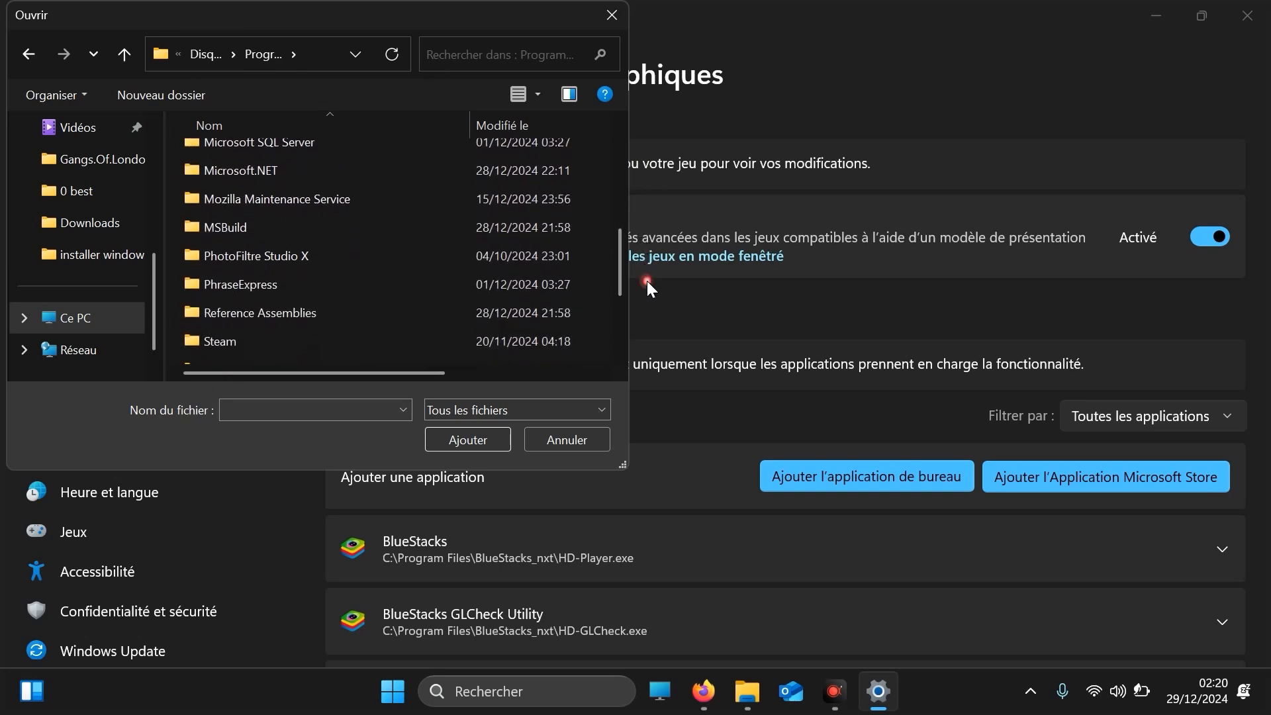
double_click(330, 263)
drag(618, 192, 640, 307)
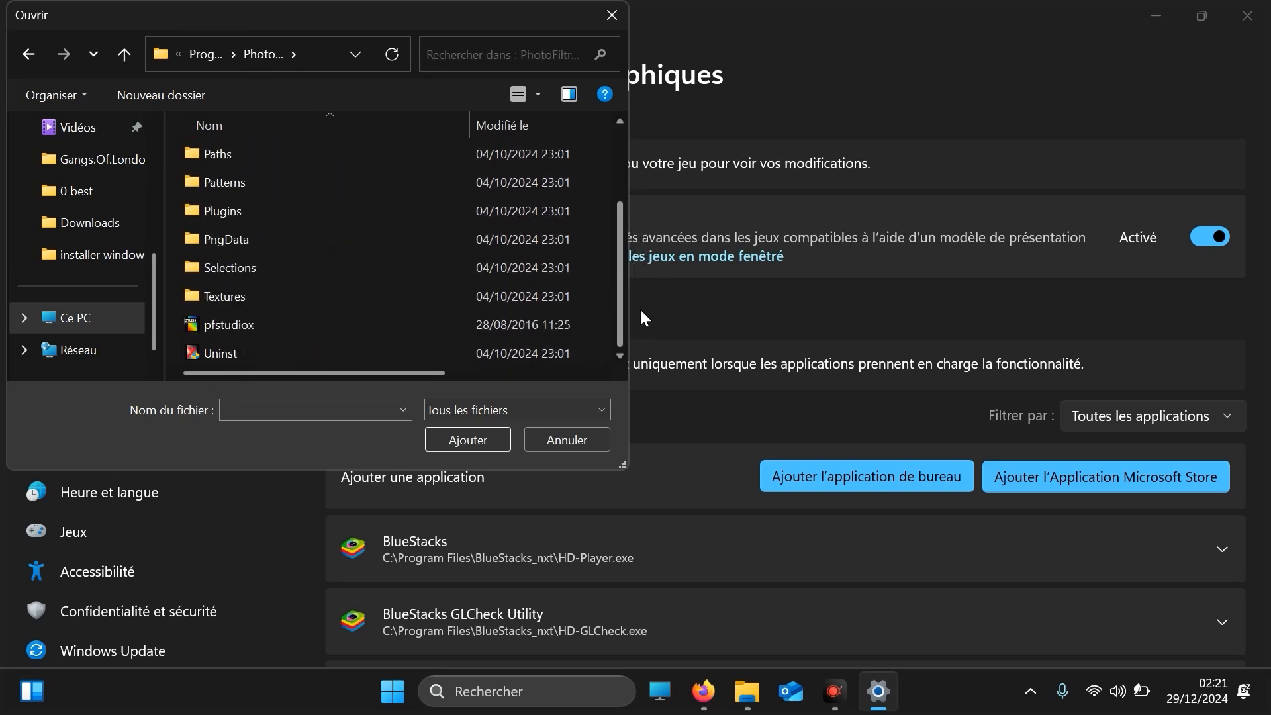
double_click(230, 323)
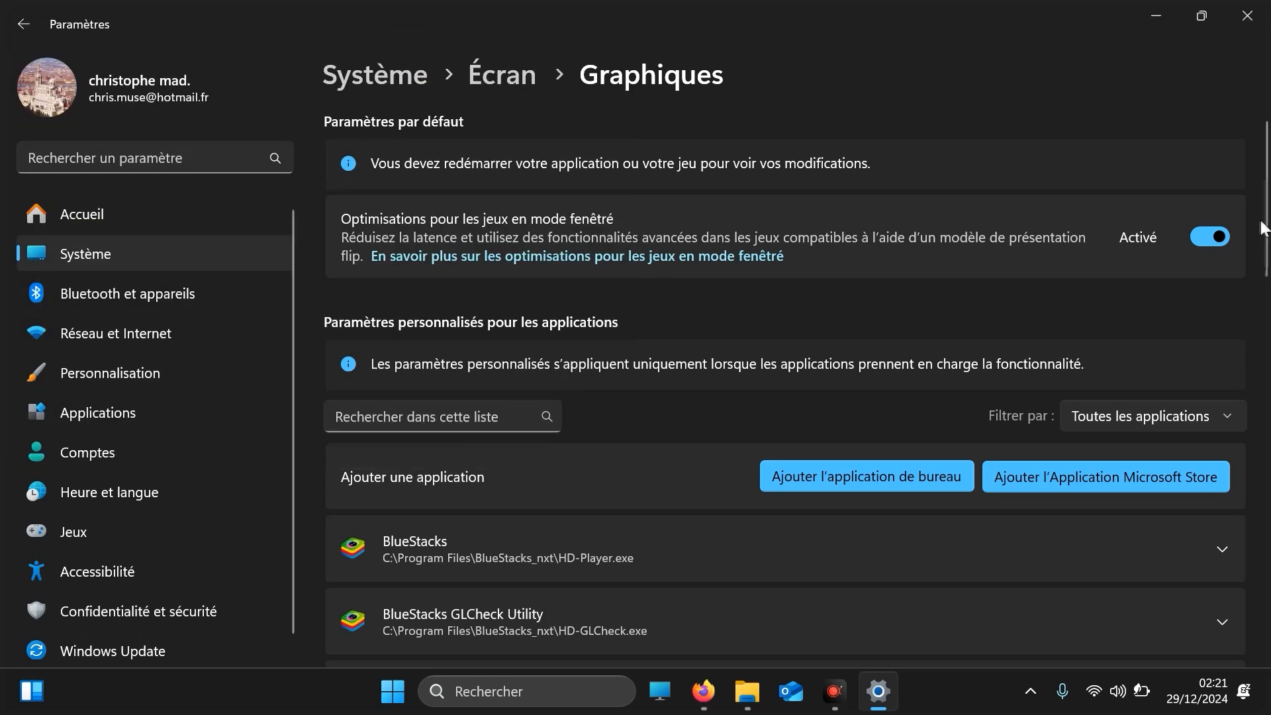
Set PhotoFiltre Studio X's GPU preference to "Hautes performances (AMD Radeon(TM) Vega 8 Graphics)" and turn off its windowed-game optimisations
scroll(1265, 381, down, 2)
scroll(1265, 381, down, 10)
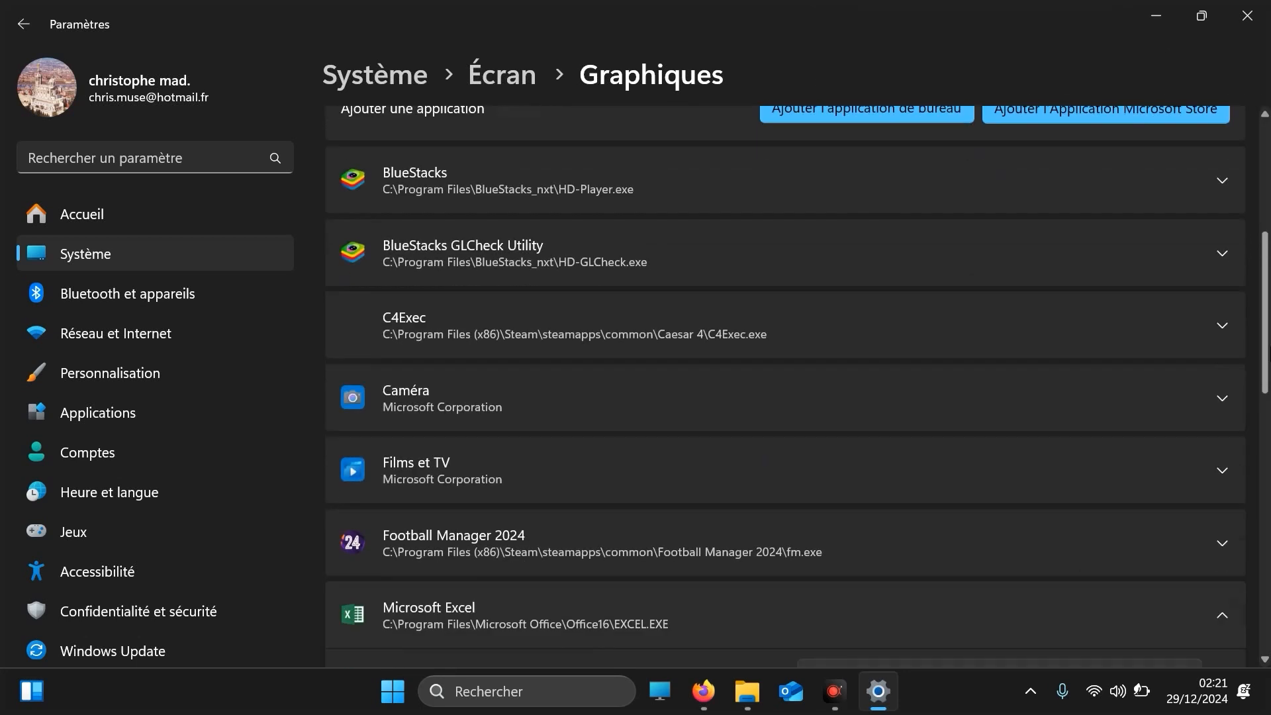
scroll(1265, 381, down, 3)
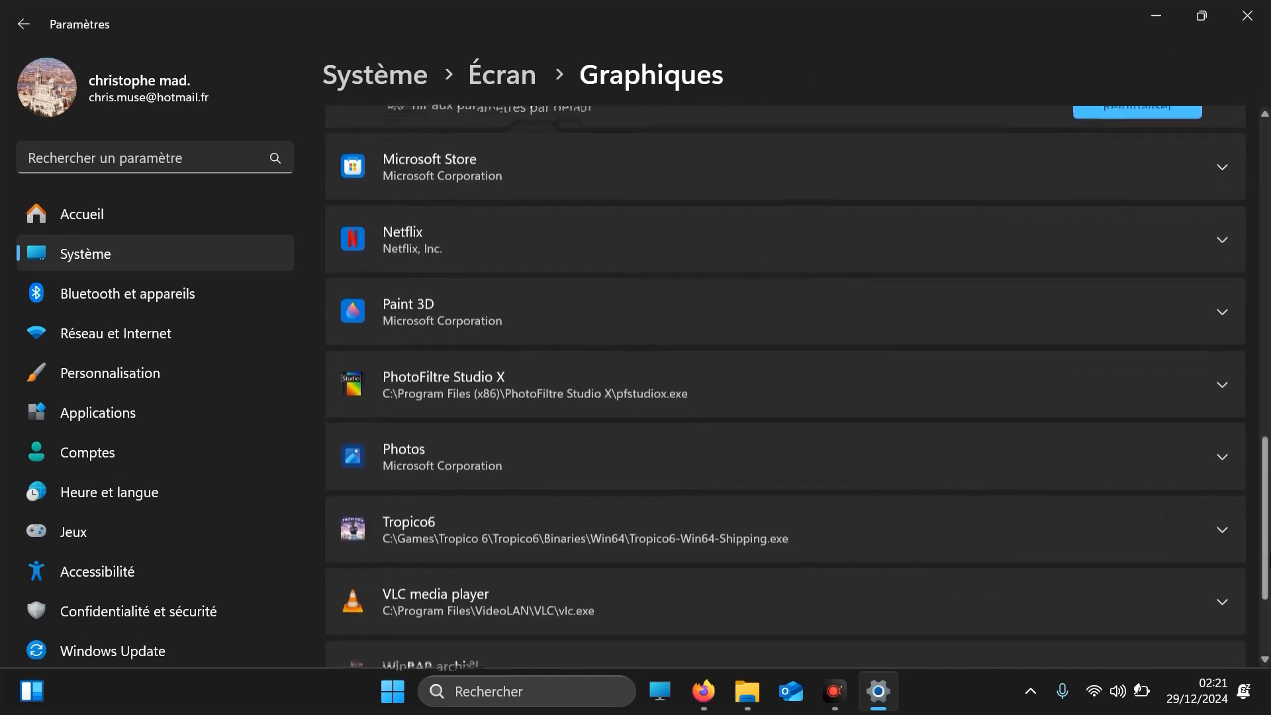
click(1222, 356)
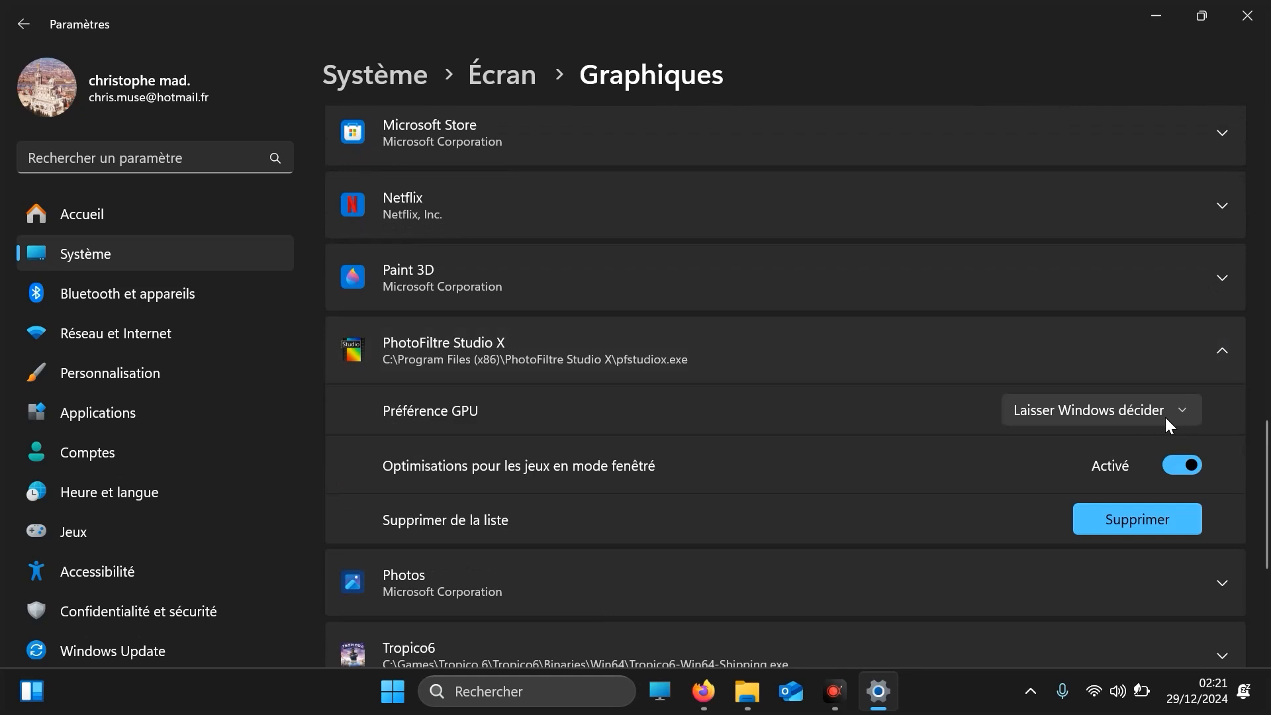
click(1147, 418)
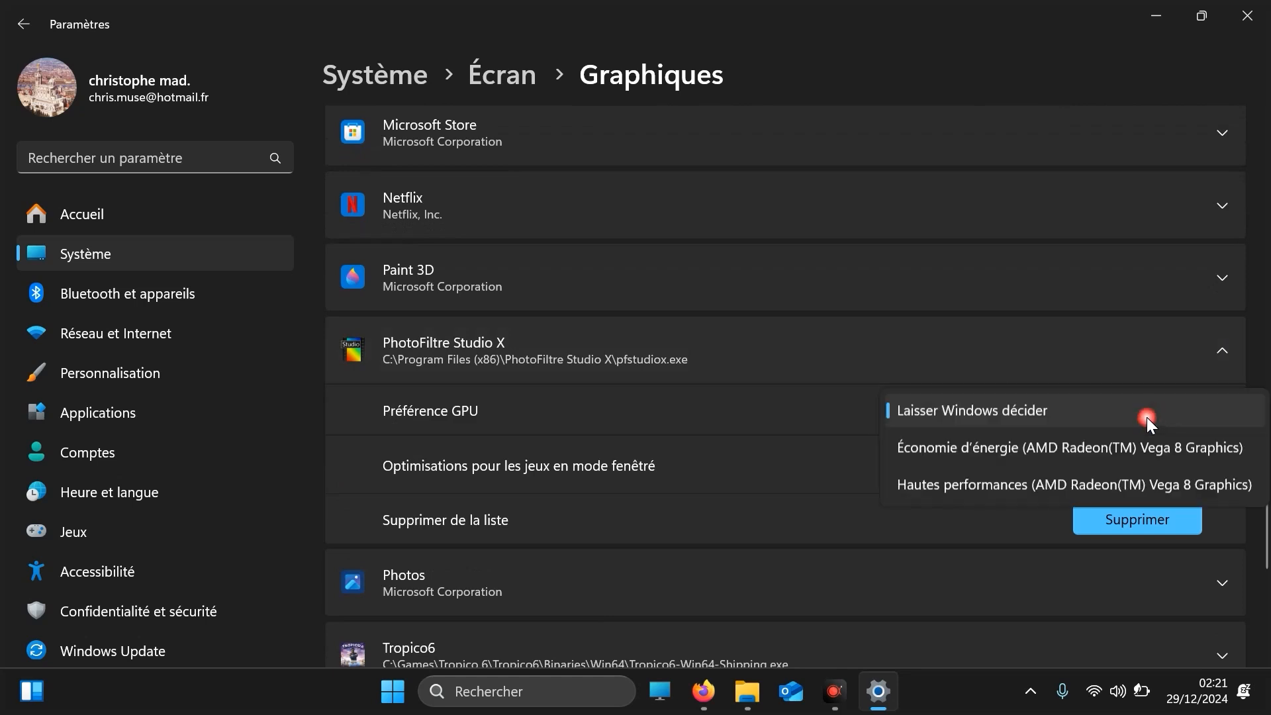
click(1059, 481)
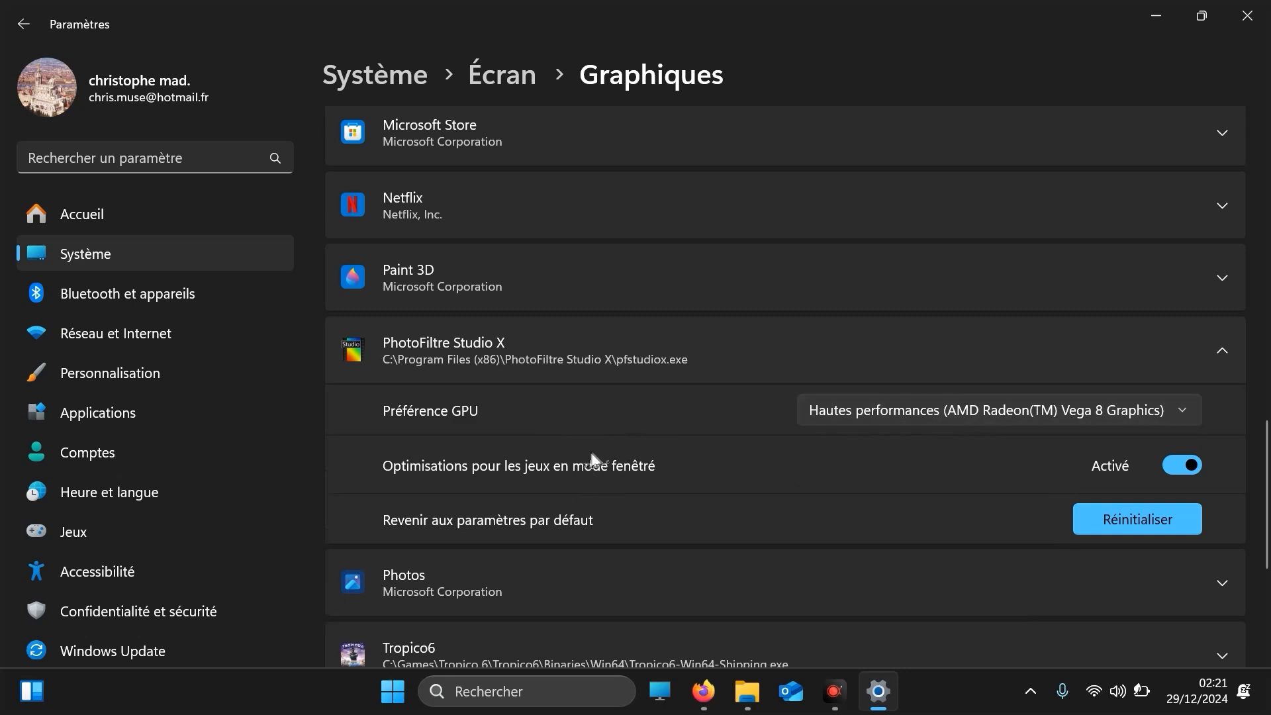
click(1178, 466)
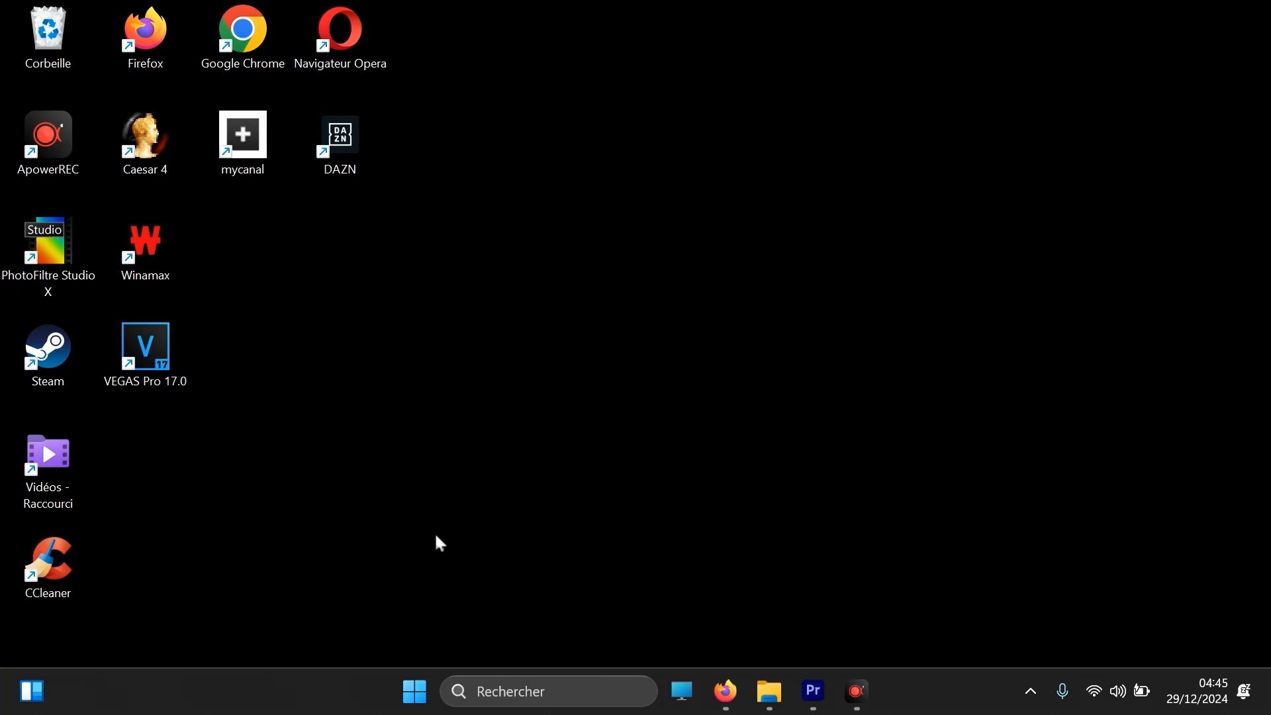
Search Windows for "alimentation" and open the power plan selection (Choisir un mode de gestion d'alimentation)
click(553, 698)
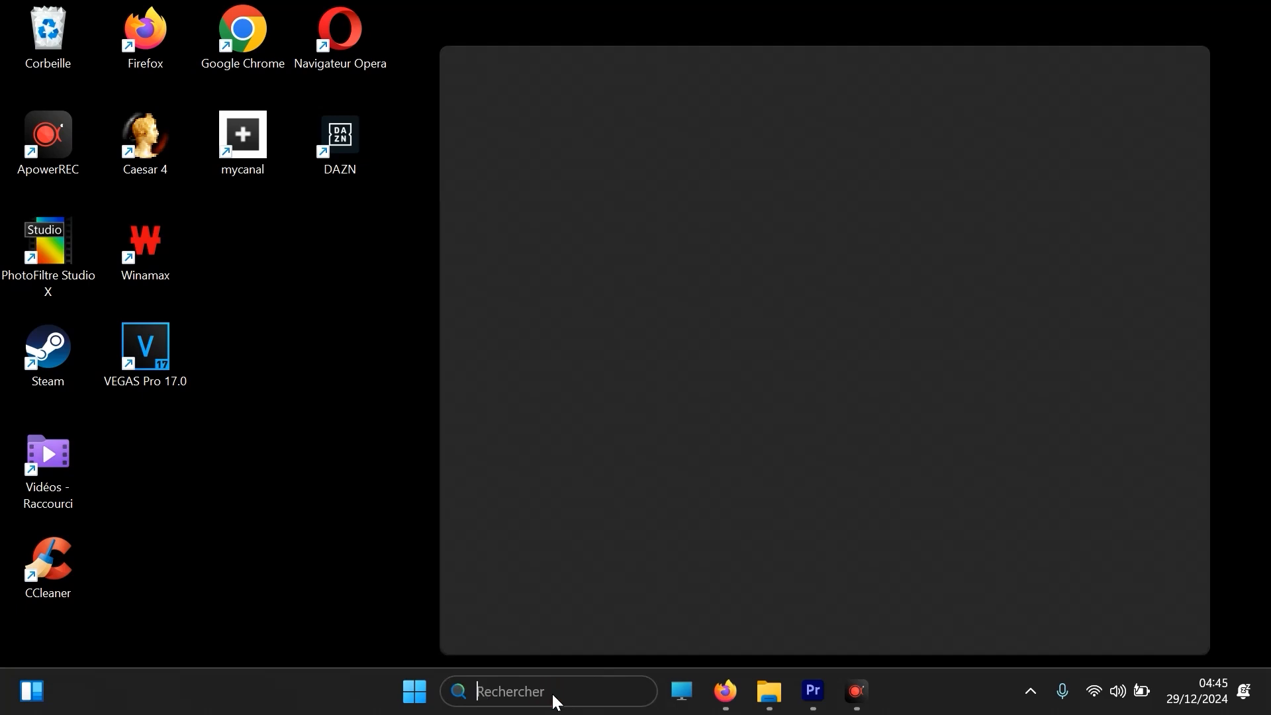
text(alimen)
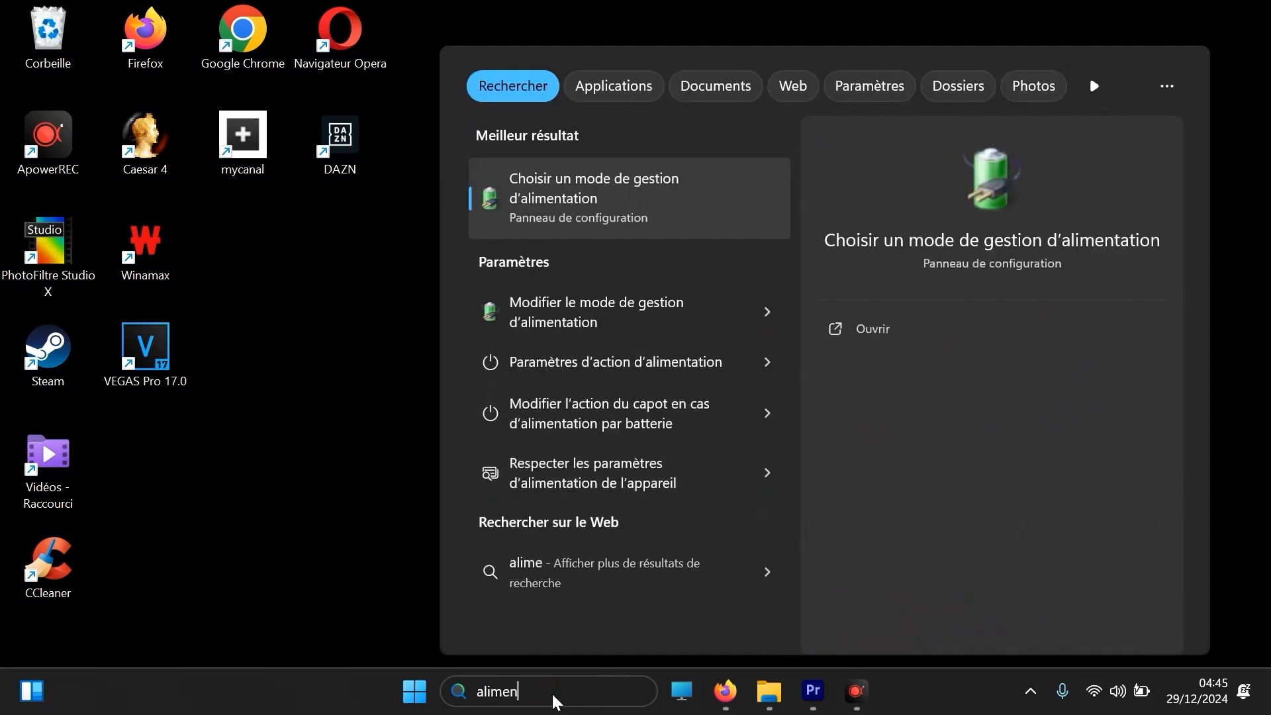
text(tation)
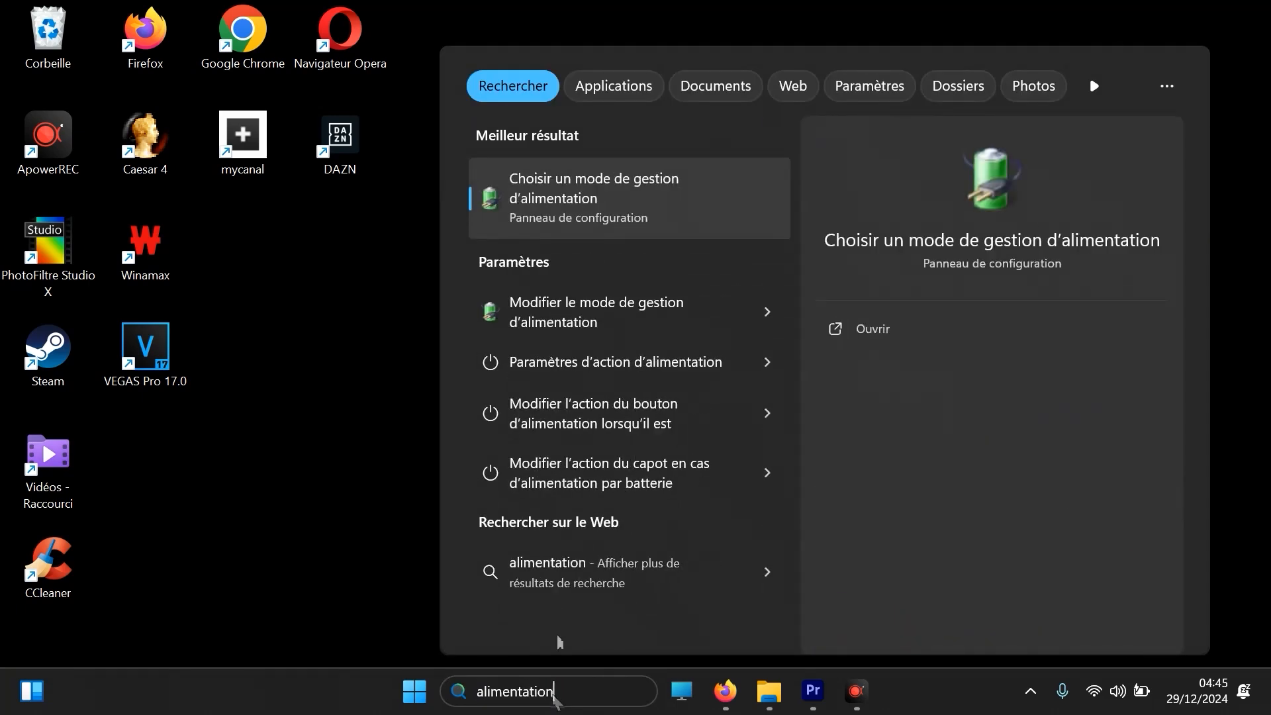
click(625, 202)
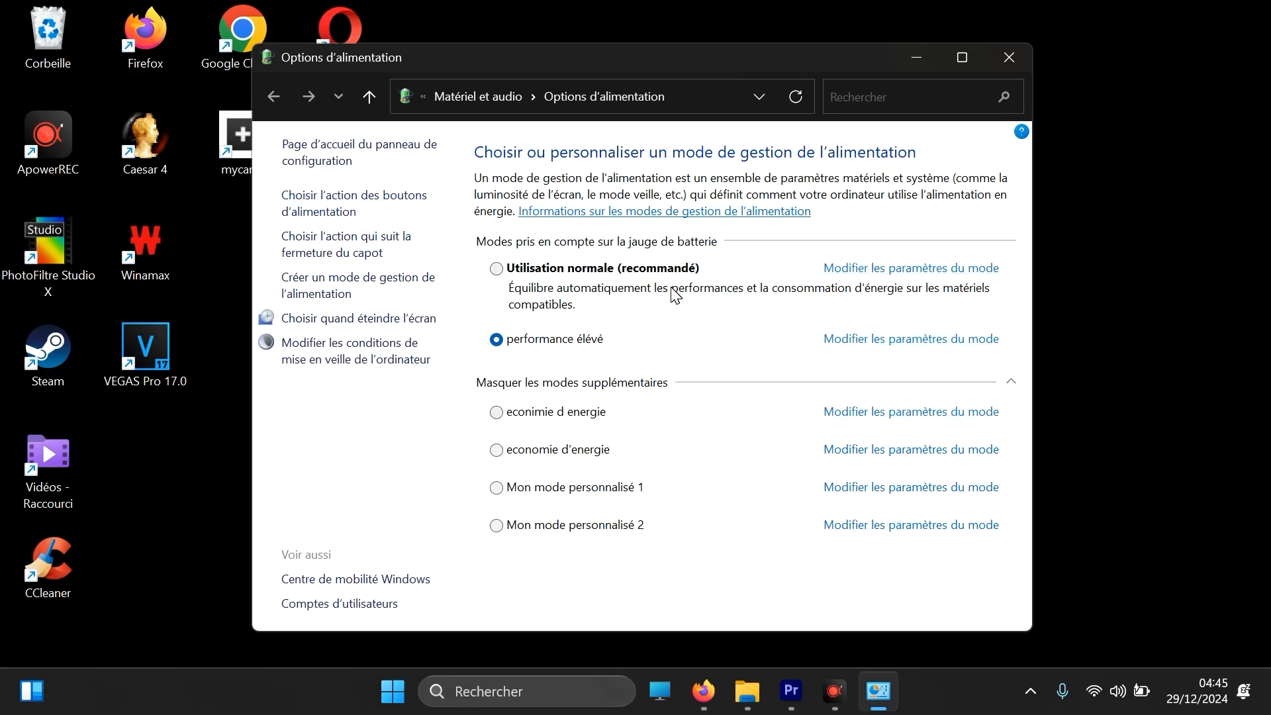
Try to create a power plan based on "Économie d'énergie" named "economie d'energie", and return to the power options
click(343, 283)
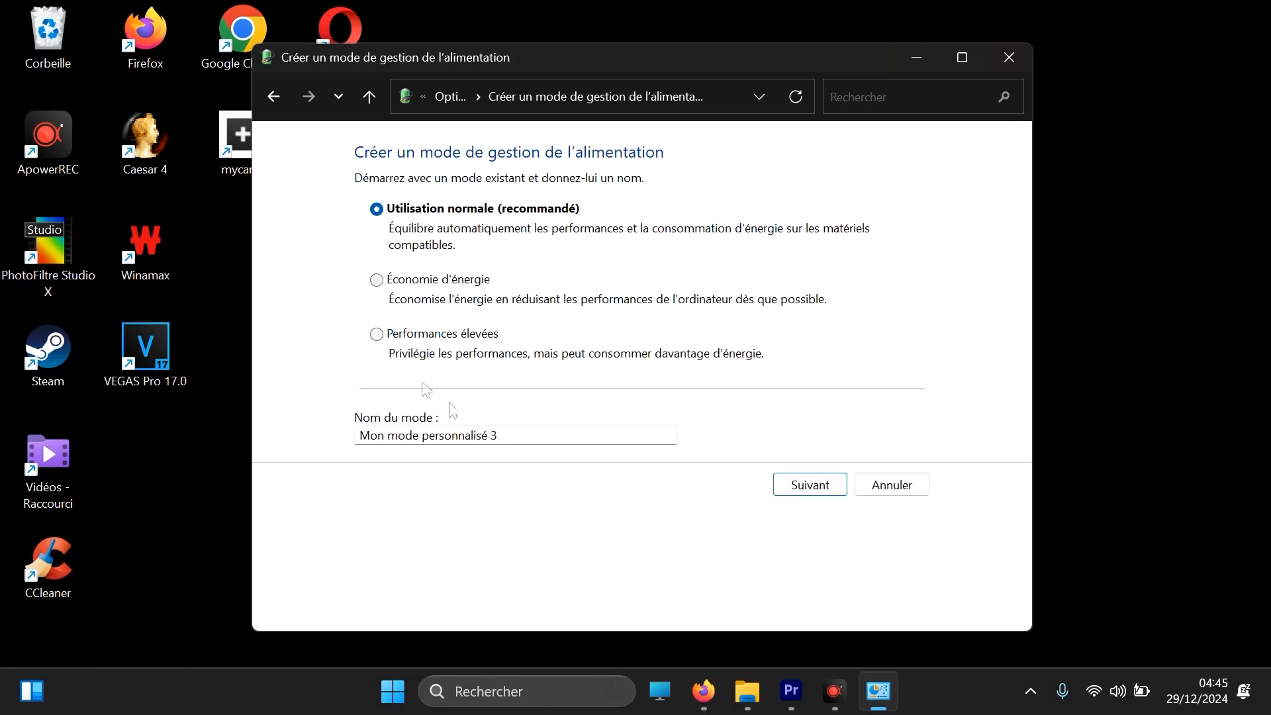
click(446, 285)
drag(359, 435, 557, 409)
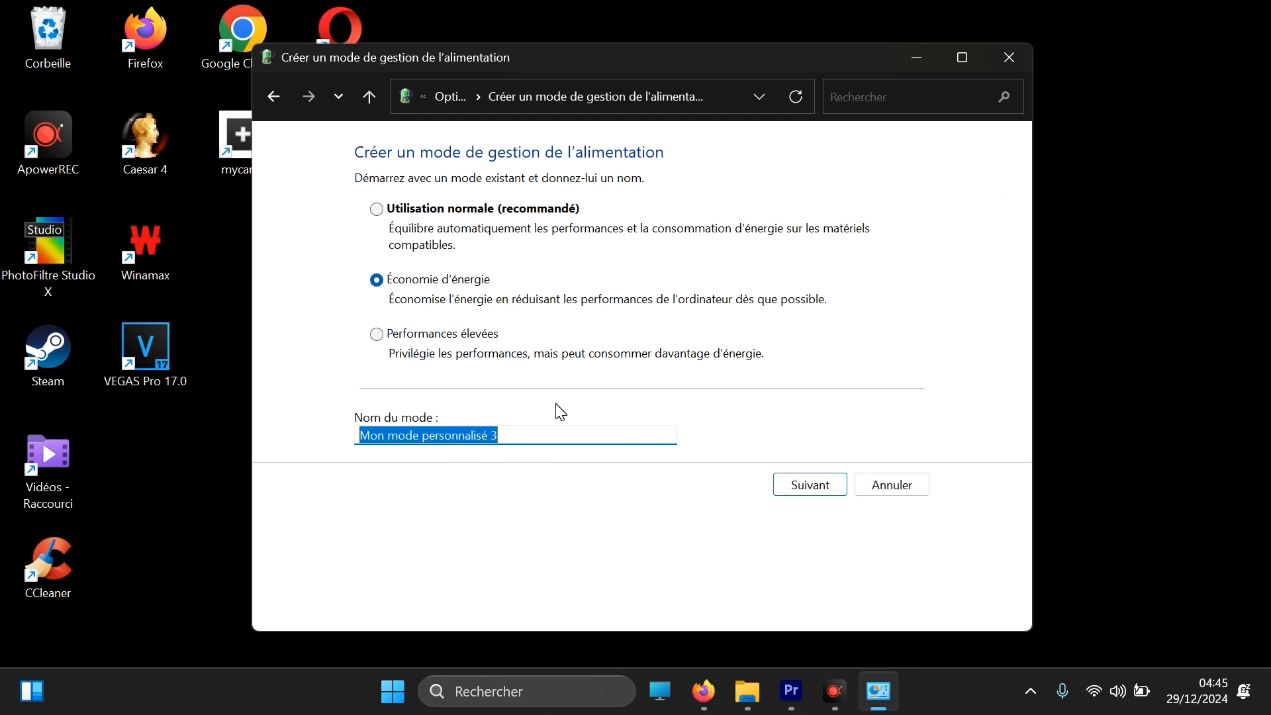
text(economie d')
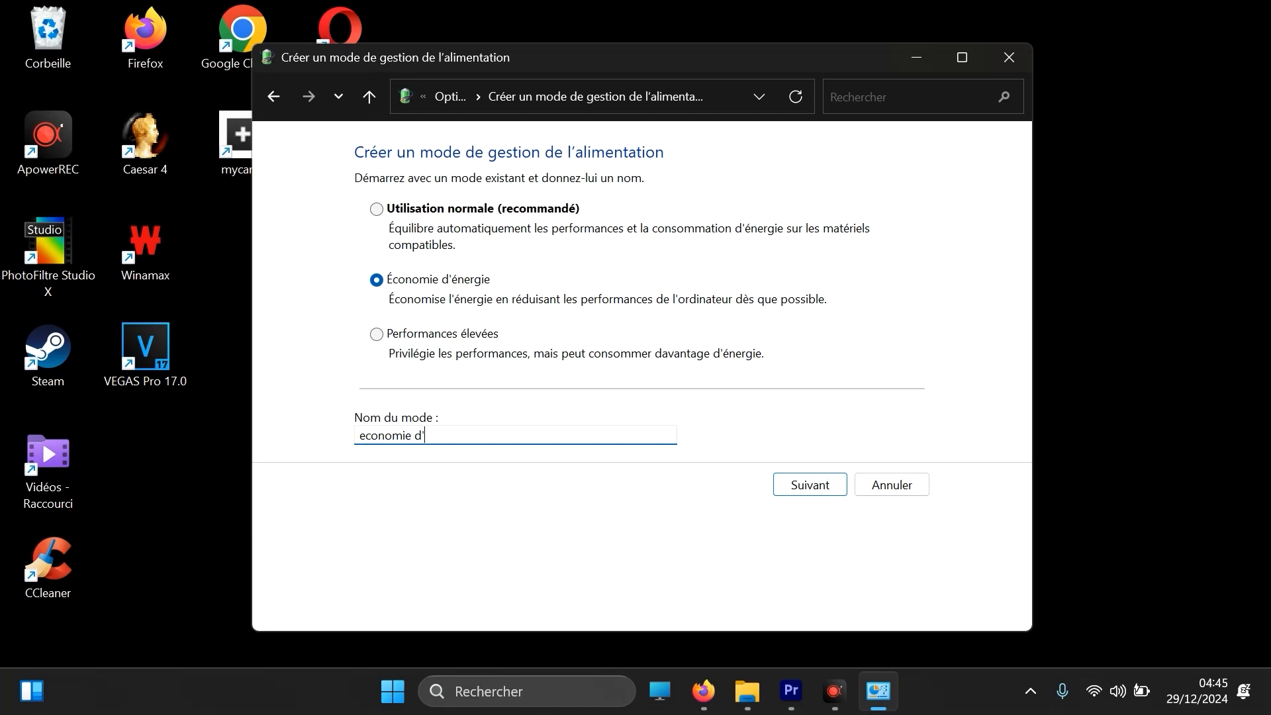
text(energi)
click(815, 492)
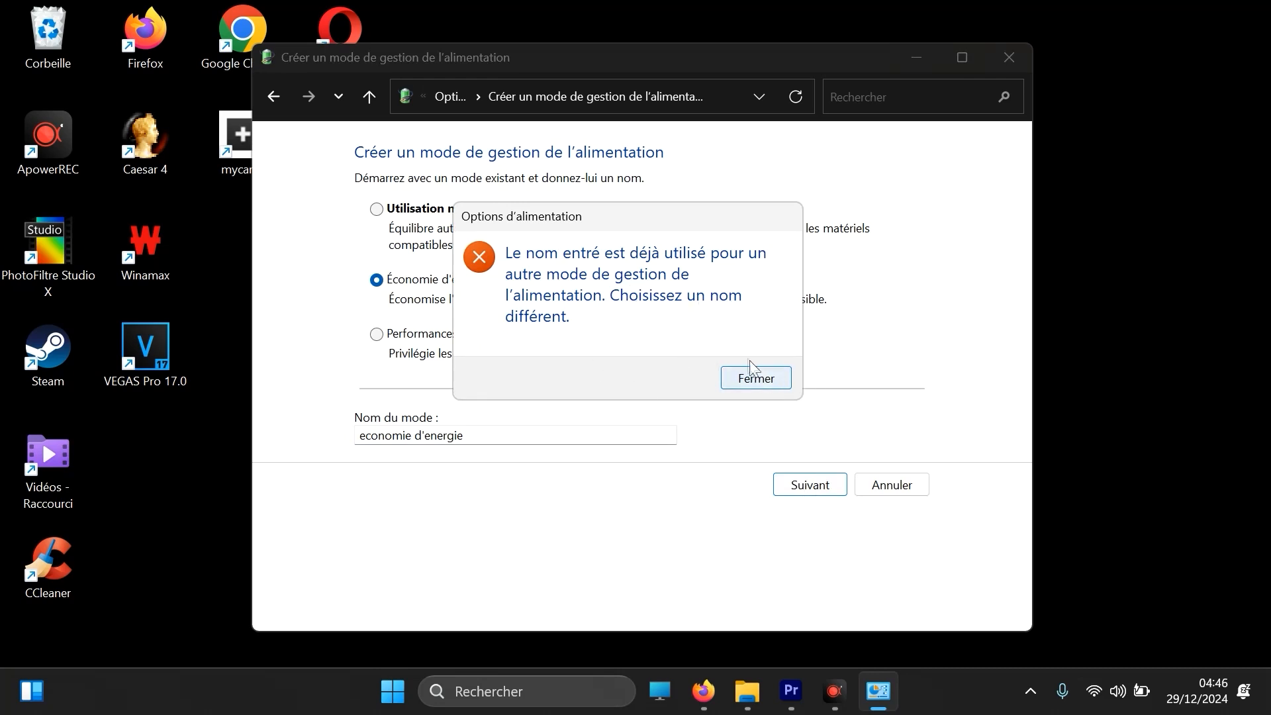
click(777, 383)
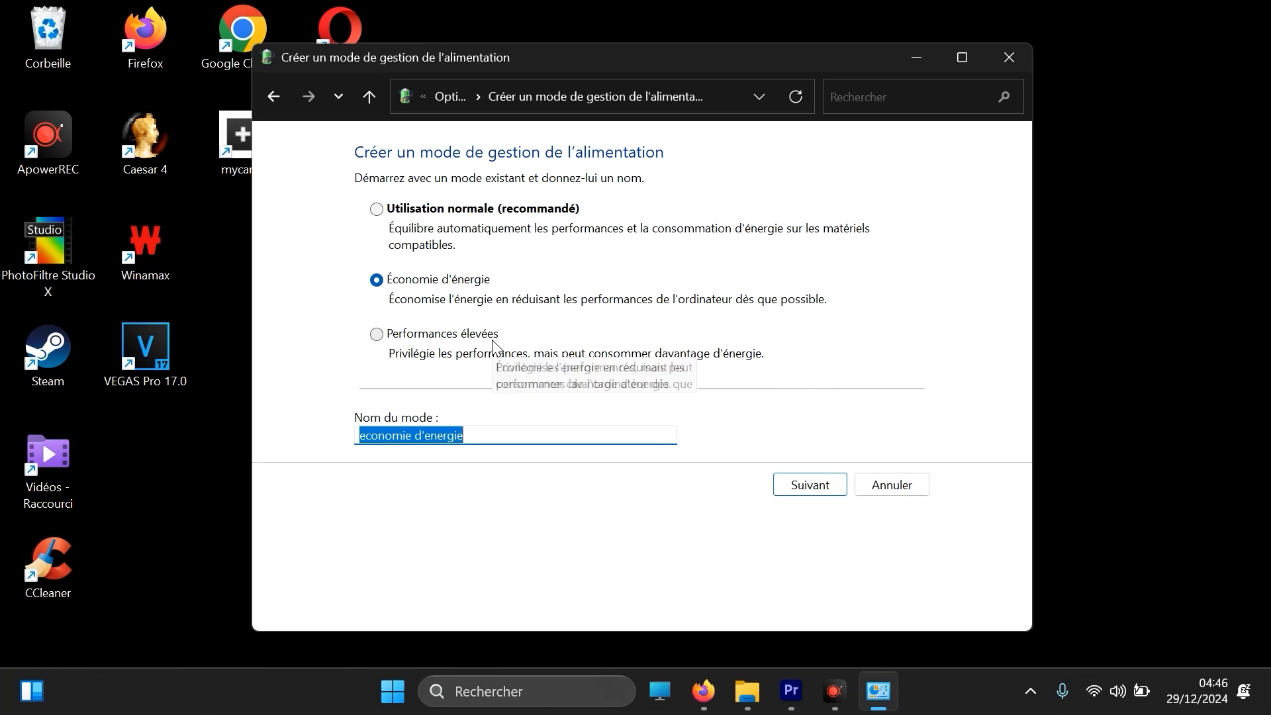
click(273, 97)
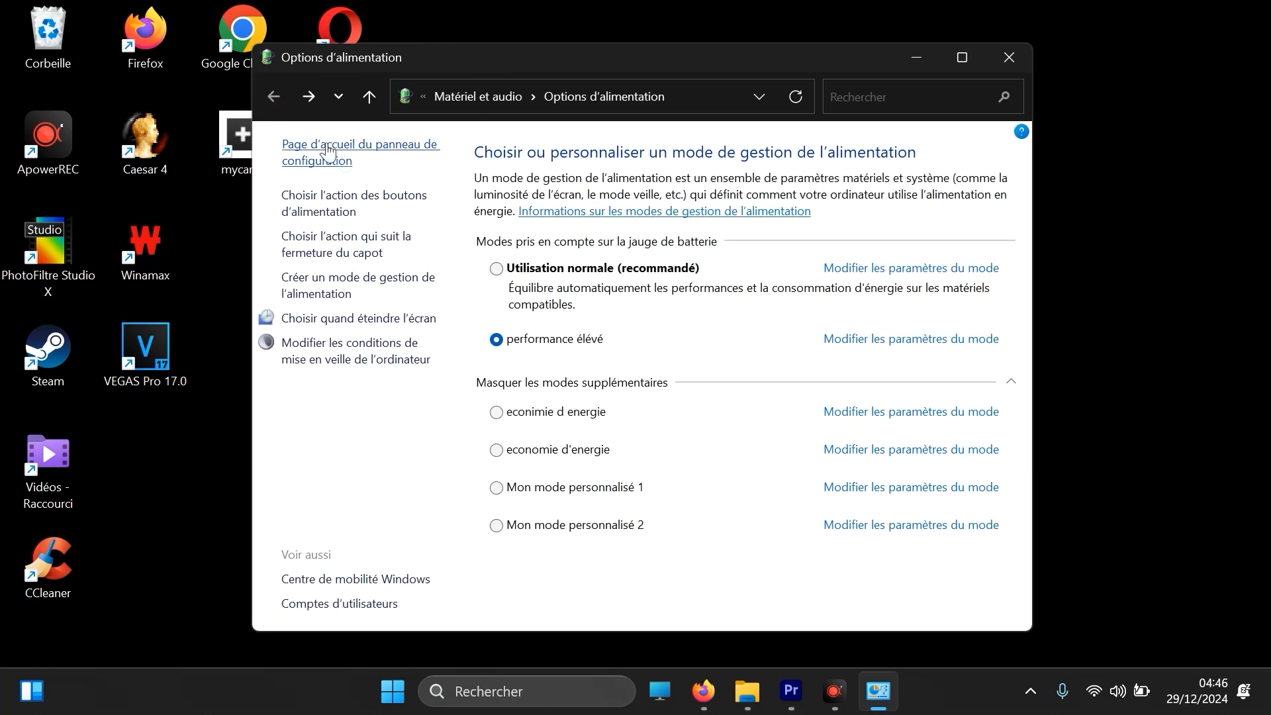
Start creating a power plan based on "Performances élevées", name it "performance elevée", and return to the power options without creating it
click(336, 290)
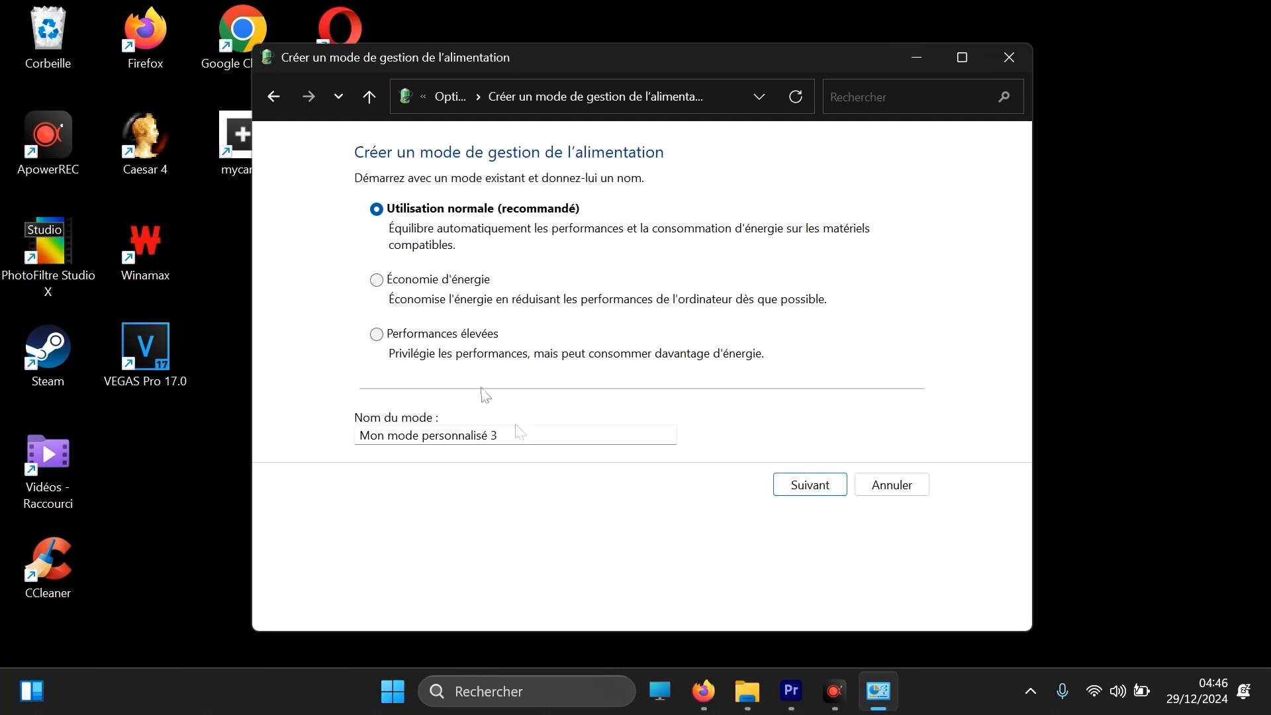
click(472, 338)
click(566, 434)
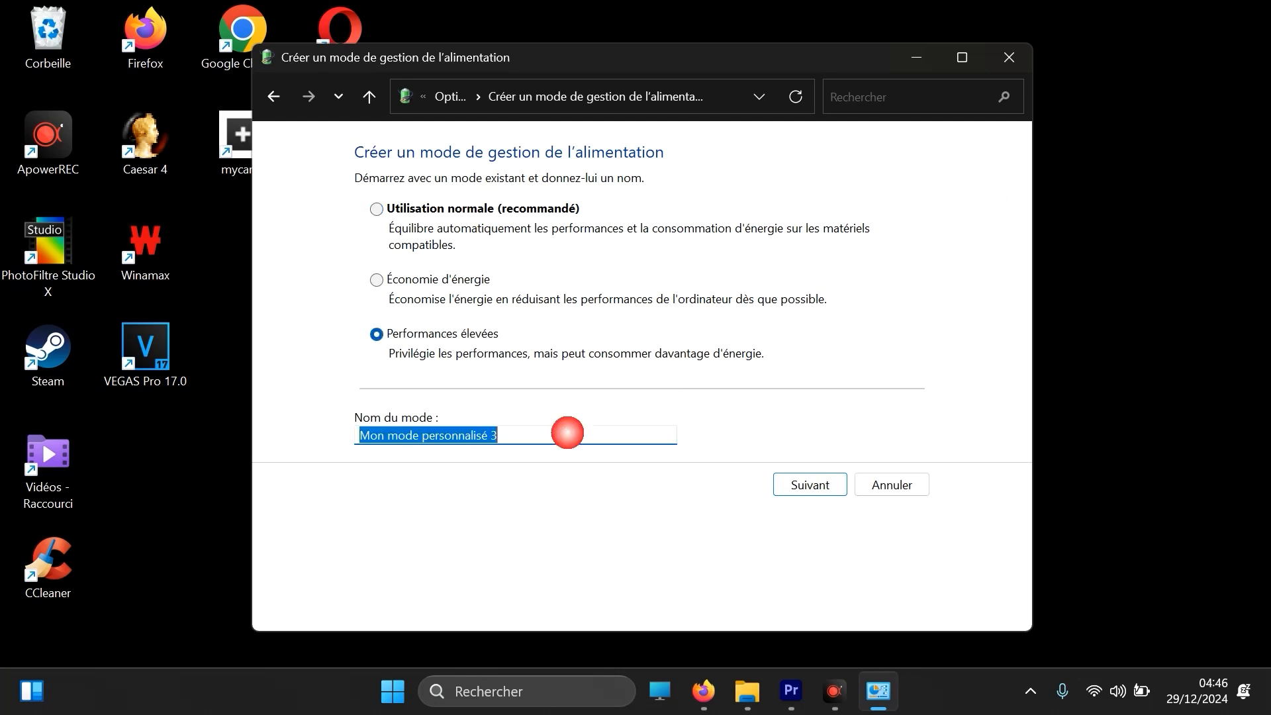
text(permorm)
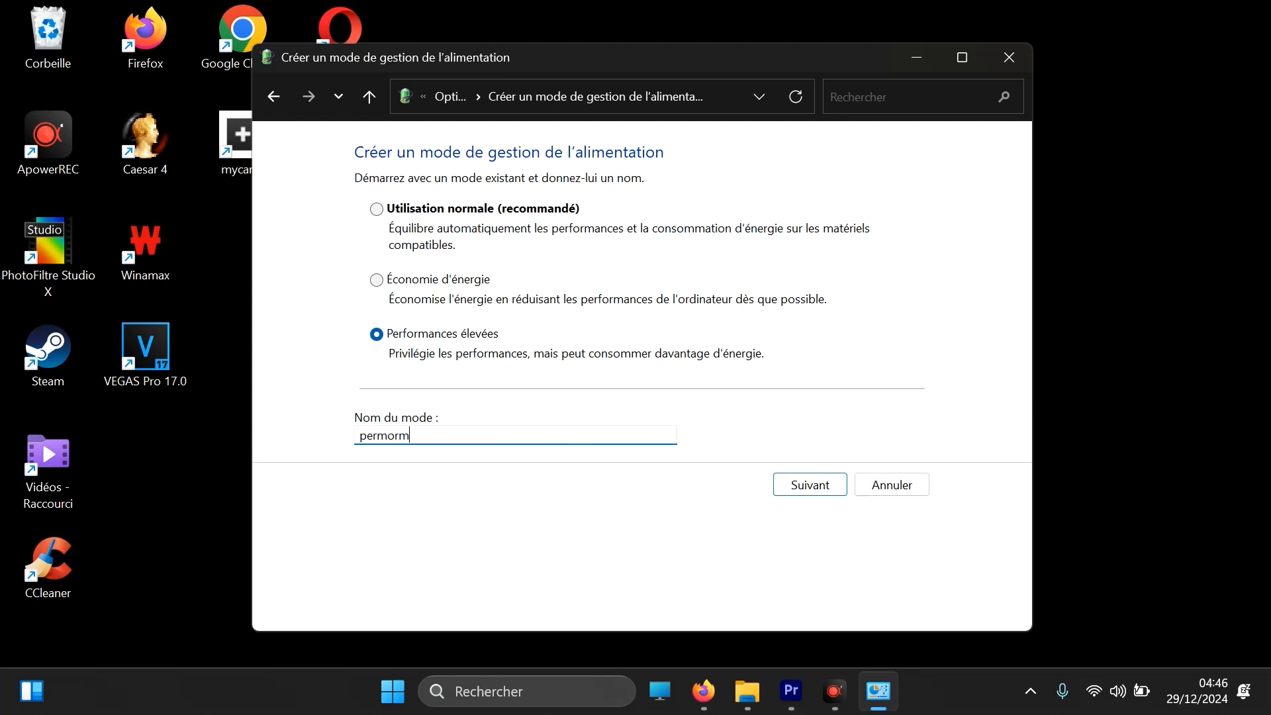
key(BackSpace)
key(BackSpace)
key(BackSpace)
key(BackSpace)
key(BackSpace)
key(BackSpace)
text(performance eleve)
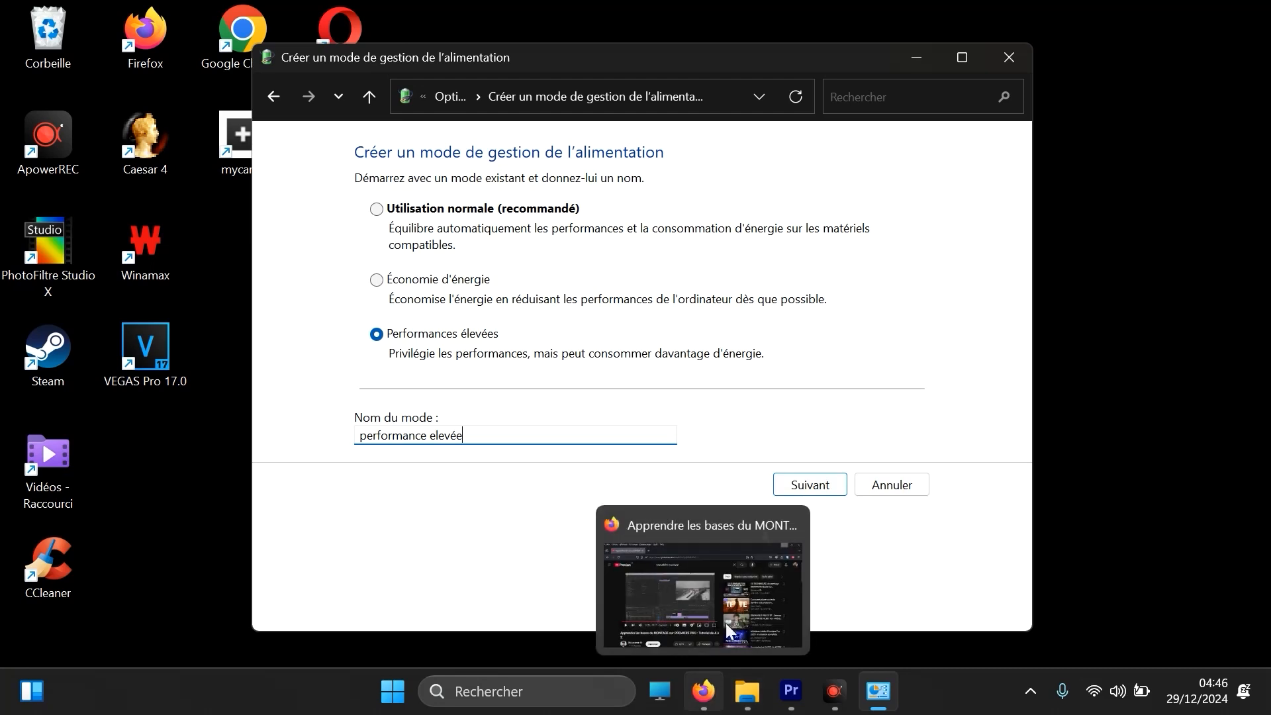
click(276, 96)
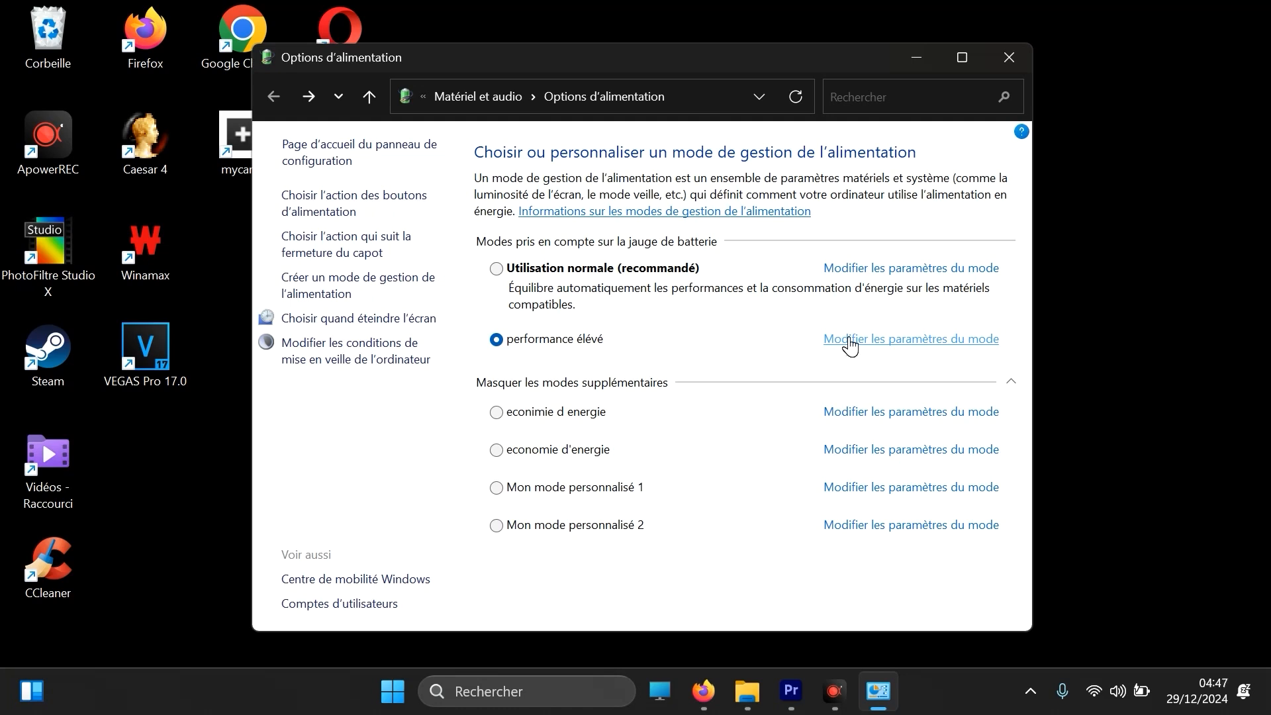
click(1241, 601)
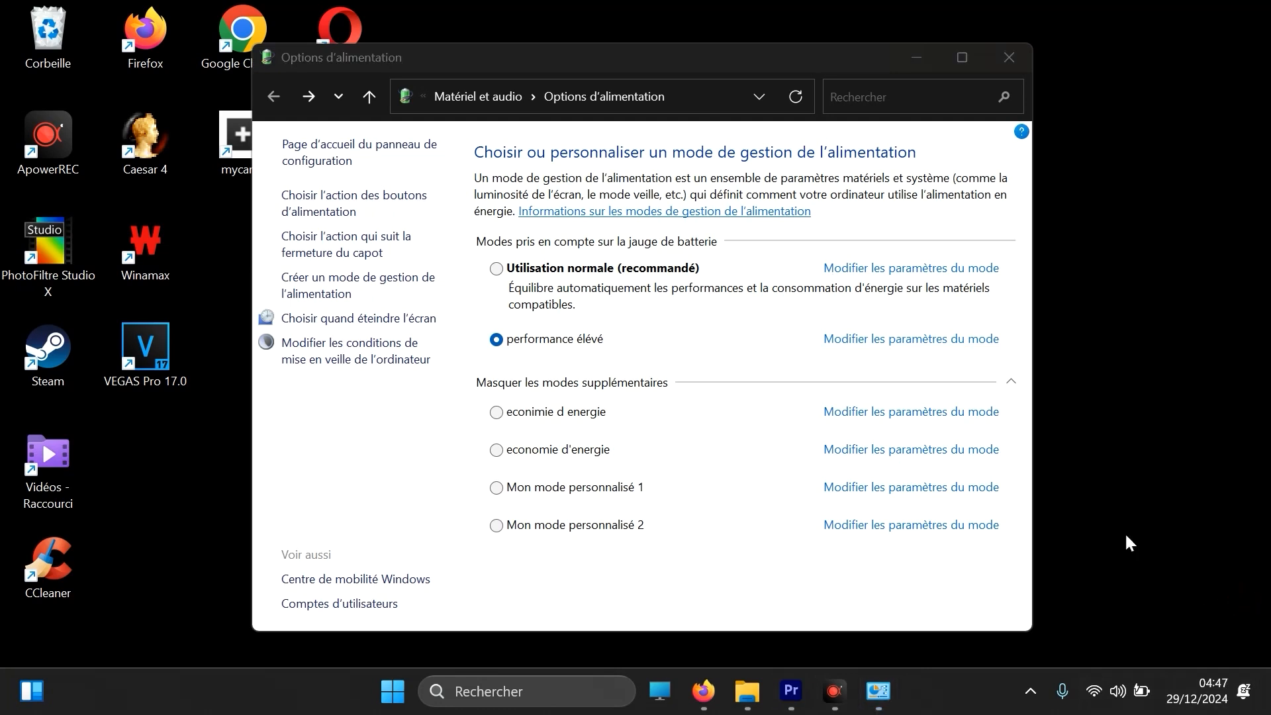
Close the power options and open the installed applications list (Applications installées) in the Windows settings
click(1019, 49)
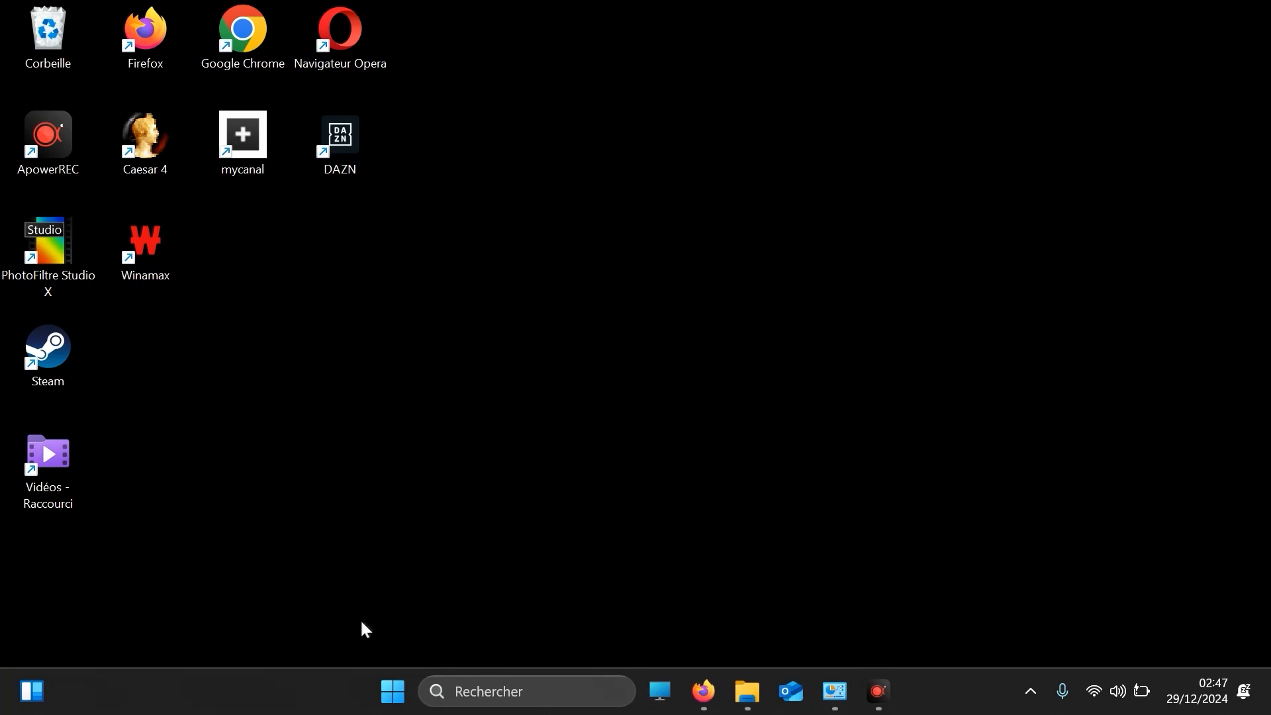
click(536, 692)
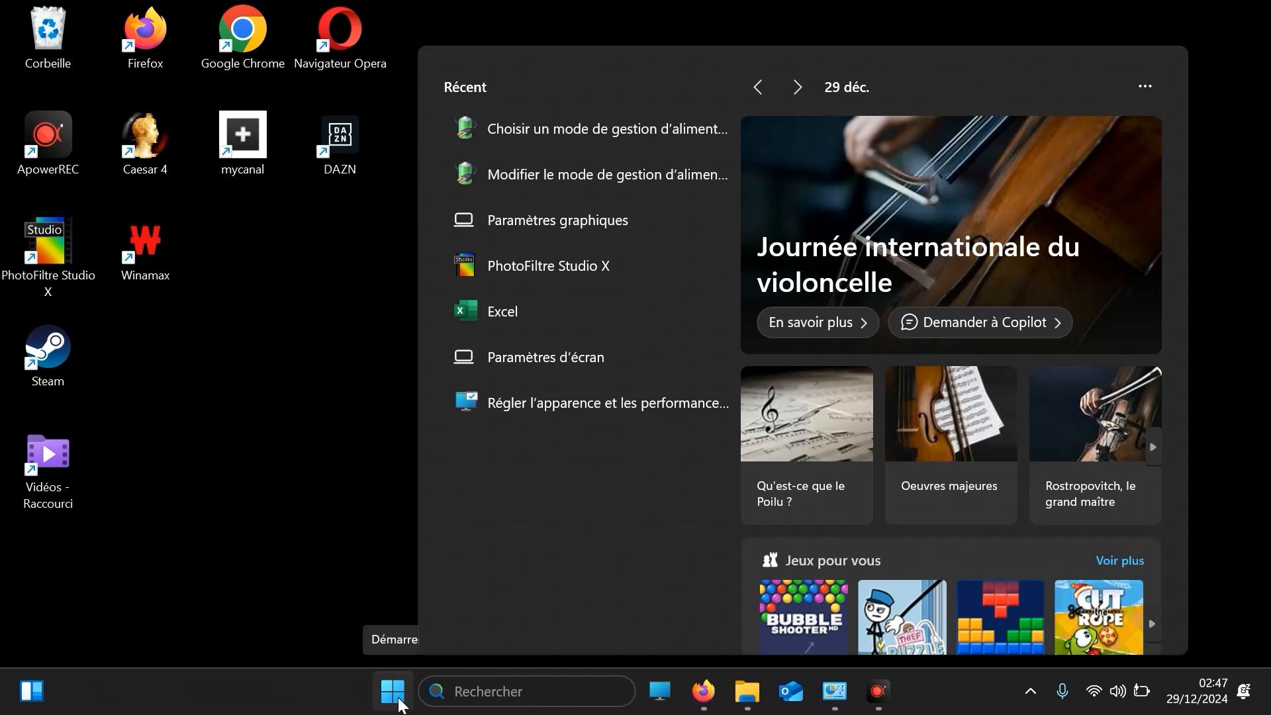
right_click(394, 692)
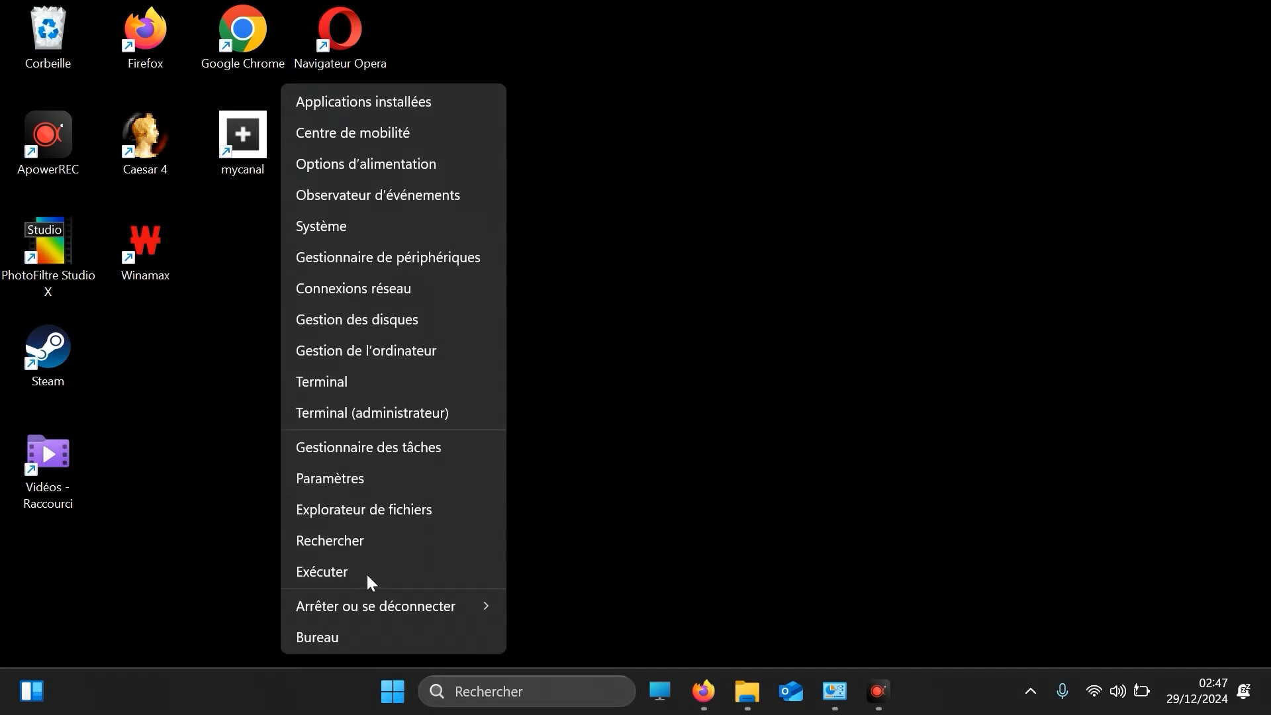
click(376, 481)
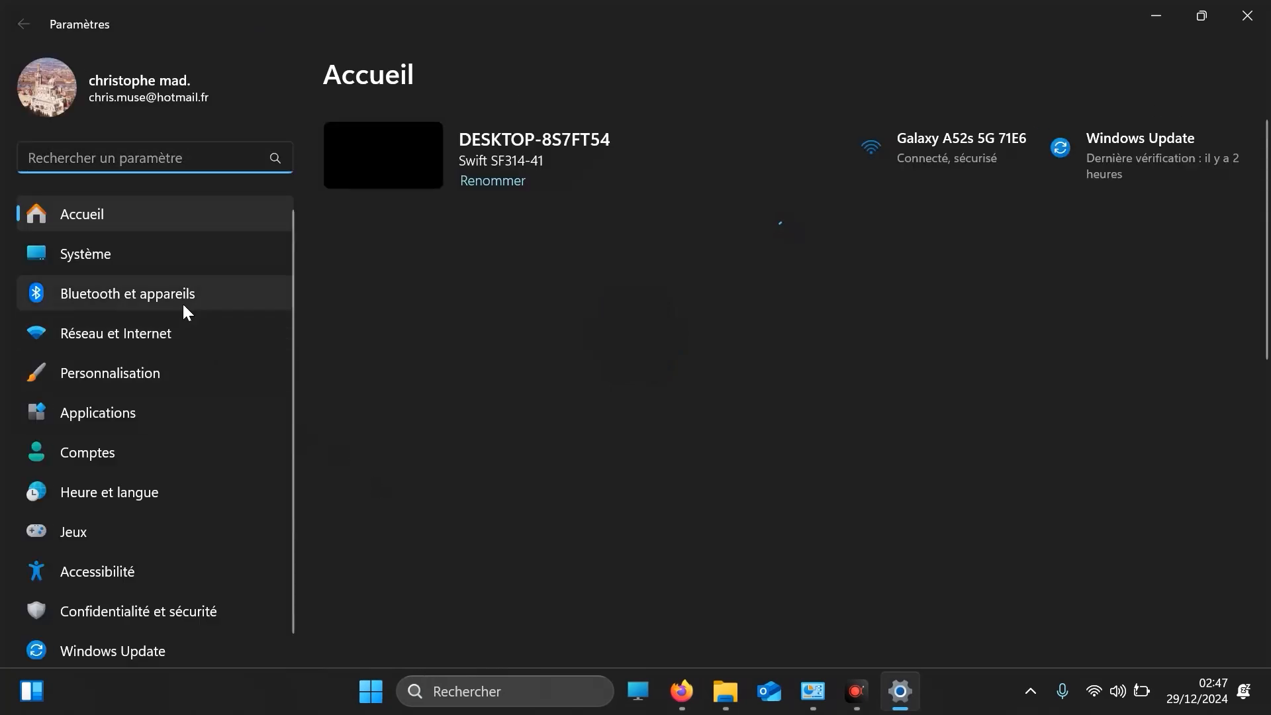
click(126, 412)
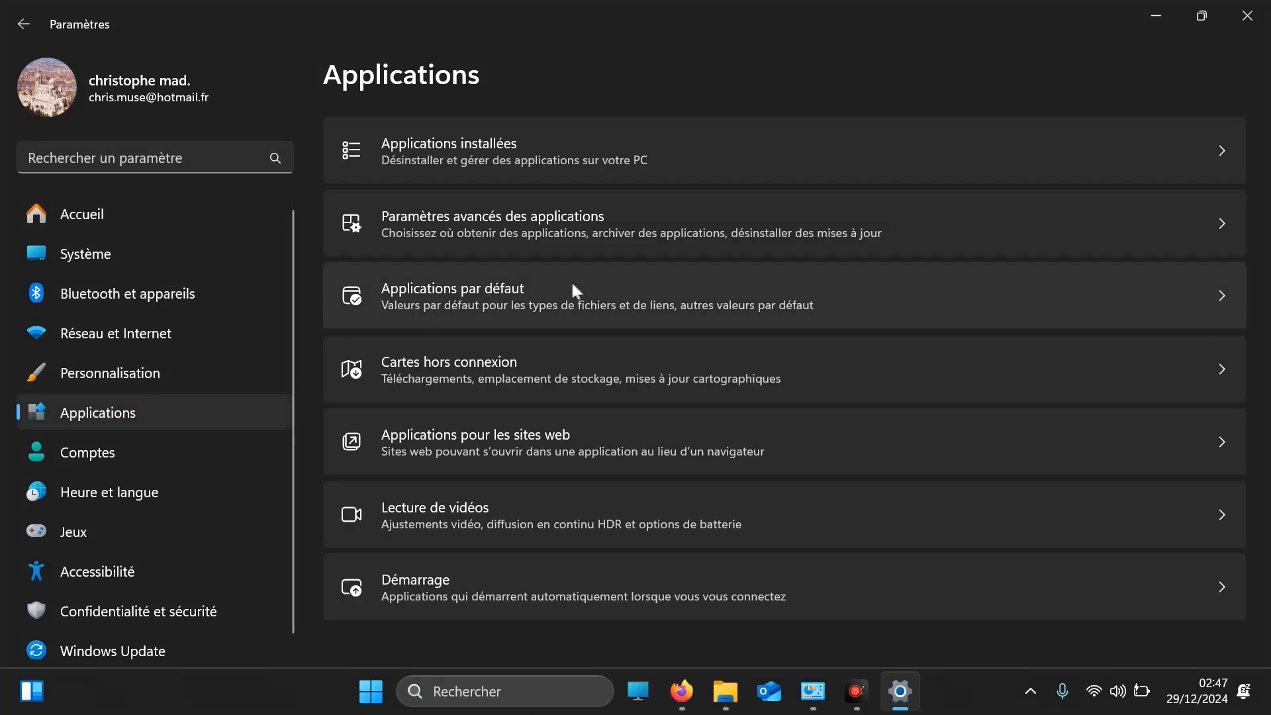
click(1227, 158)
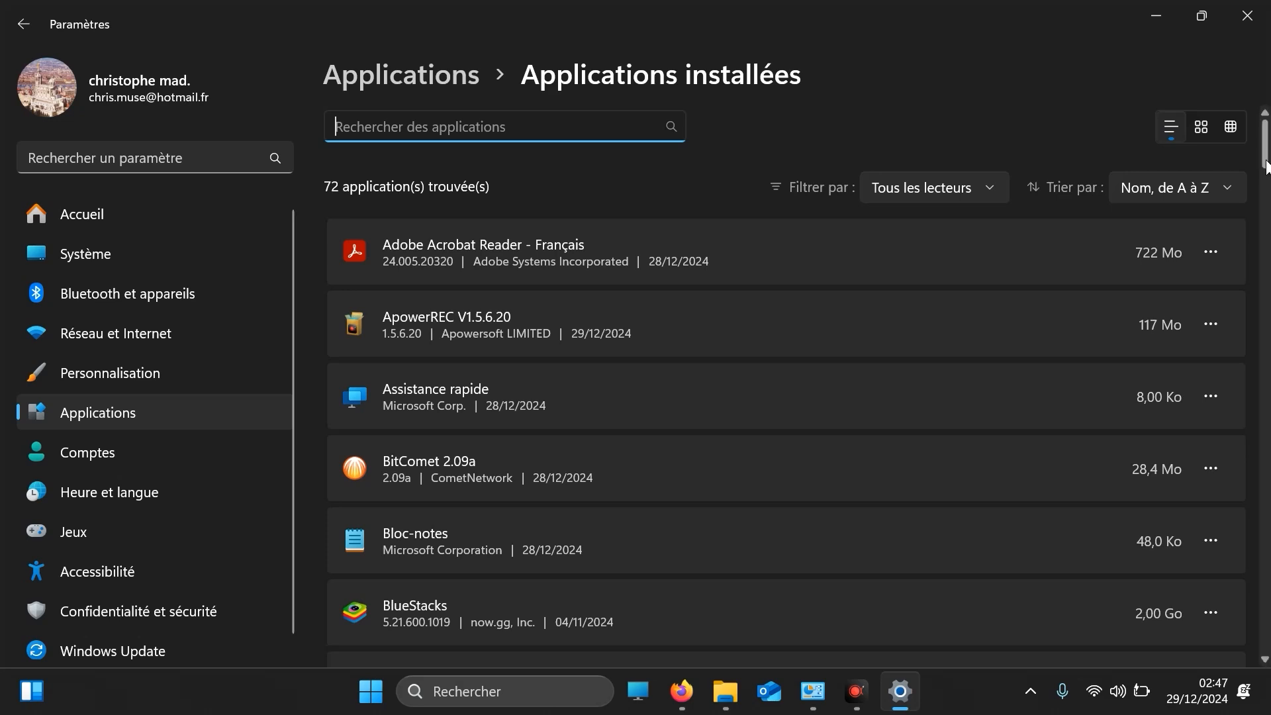
In the advanced options of Microsoft 365 (Office), set the background app permission to "Jamais" and return to the installed applications
scroll(1268, 154, down, 2)
scroll(787, 384, down, 1)
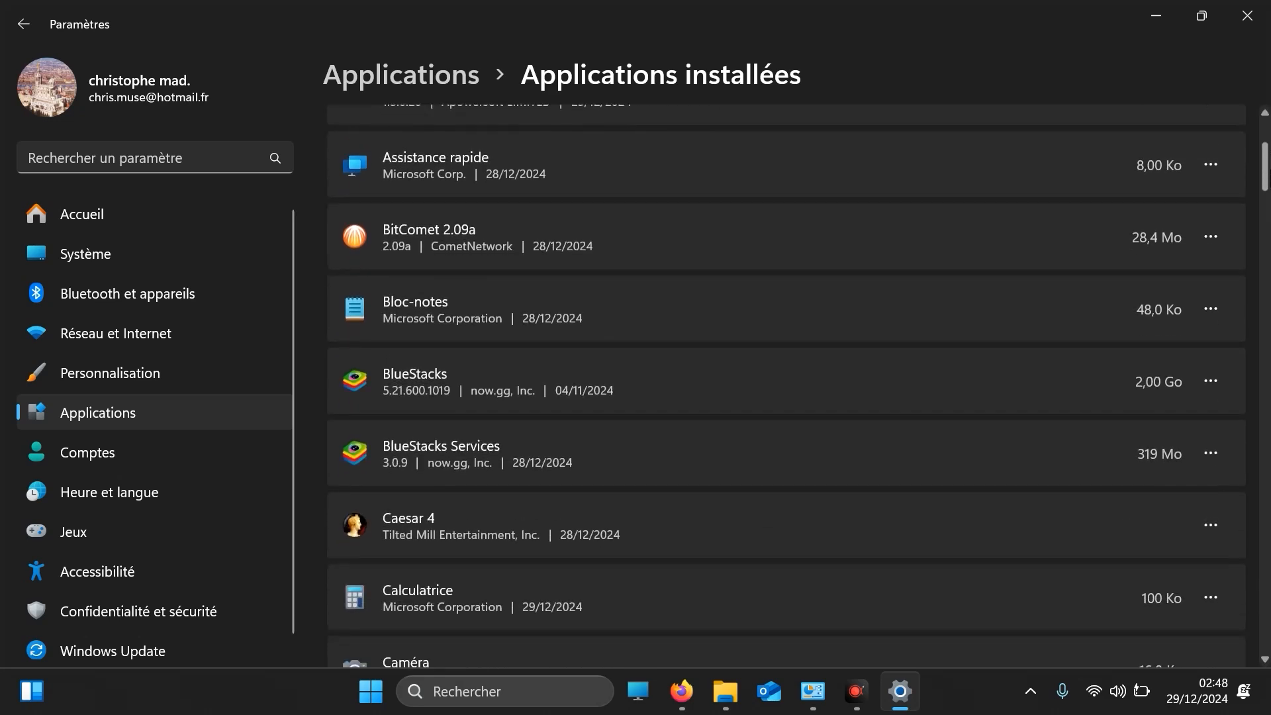
scroll(787, 384, down, 20)
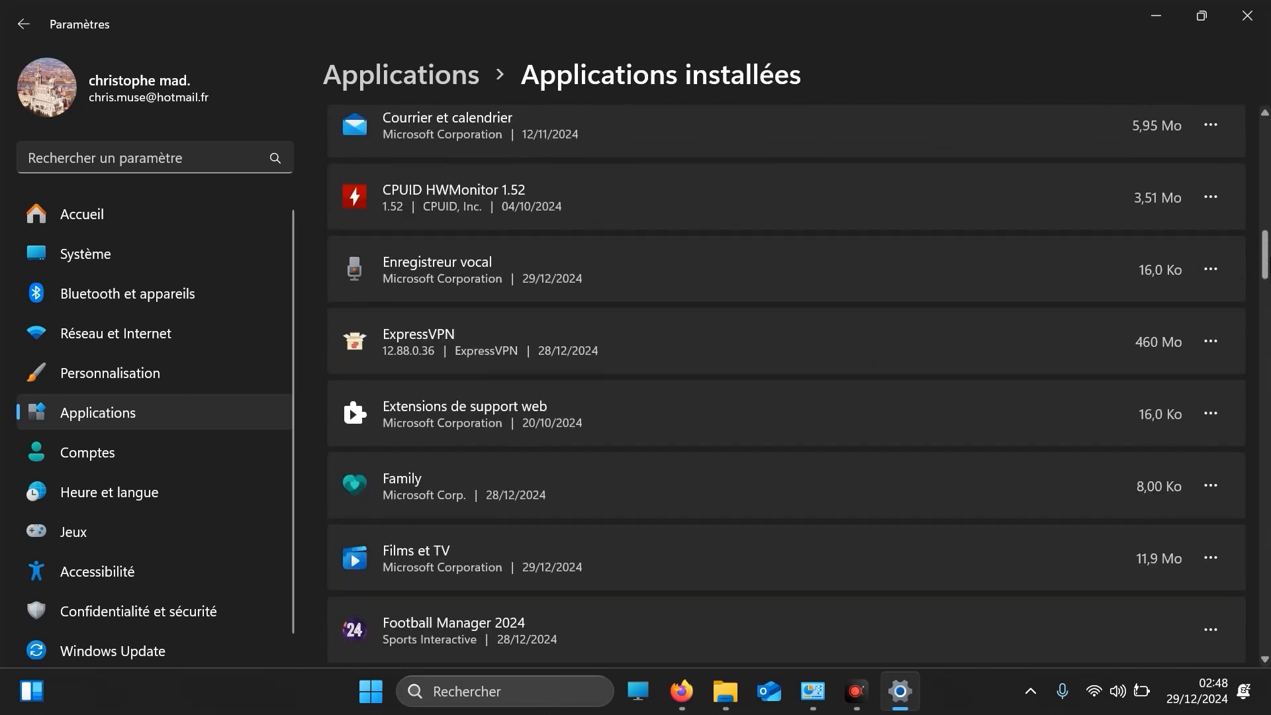
scroll(787, 384, down, 7)
scroll(787, 384, up, 3)
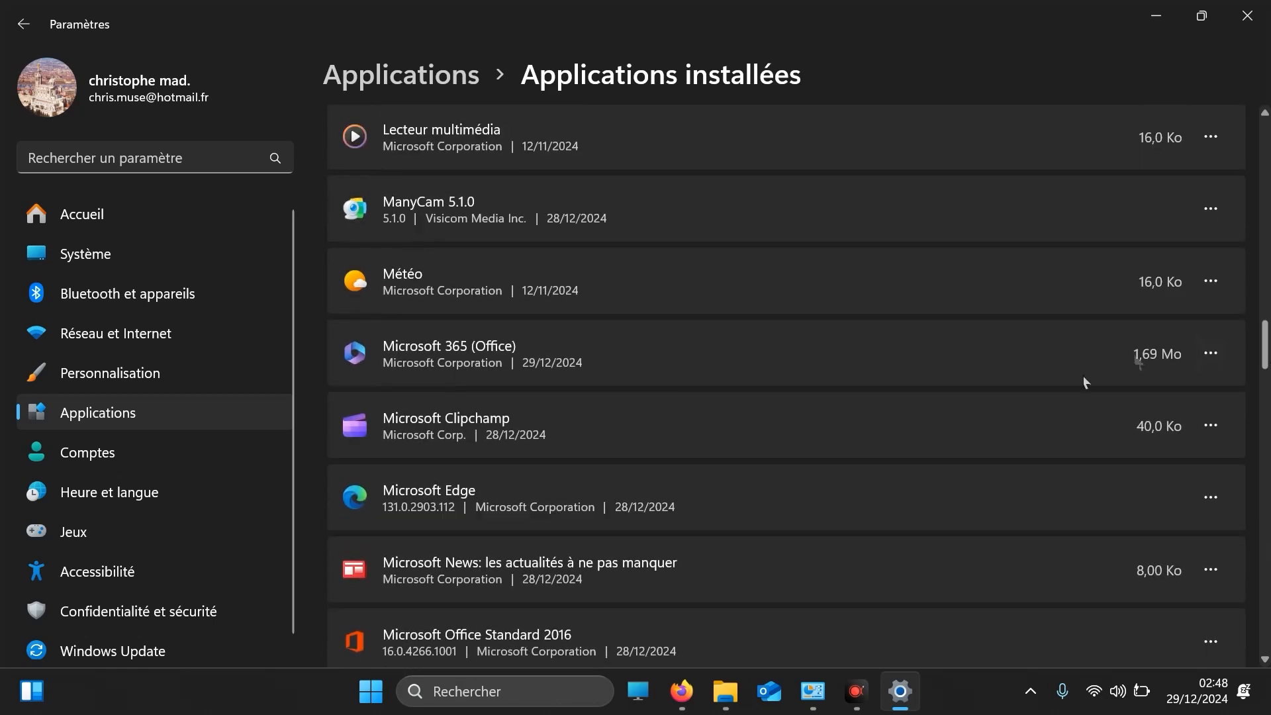
click(1211, 354)
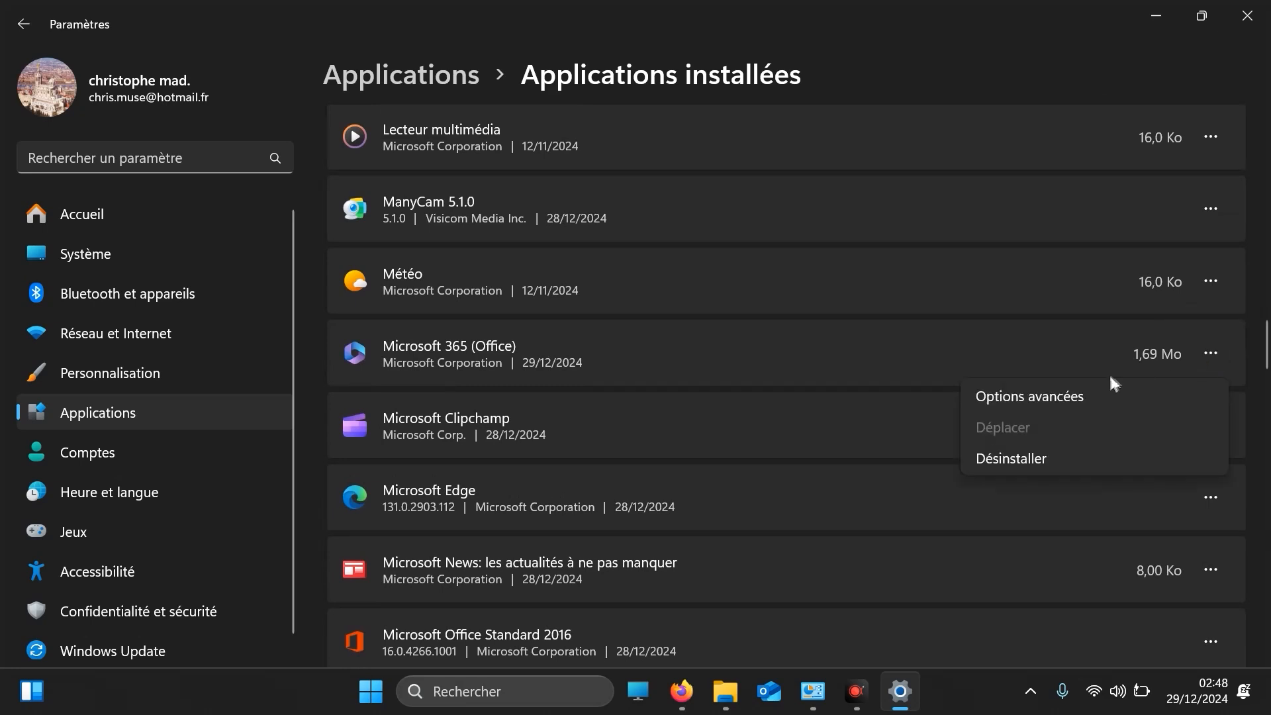
click(1054, 401)
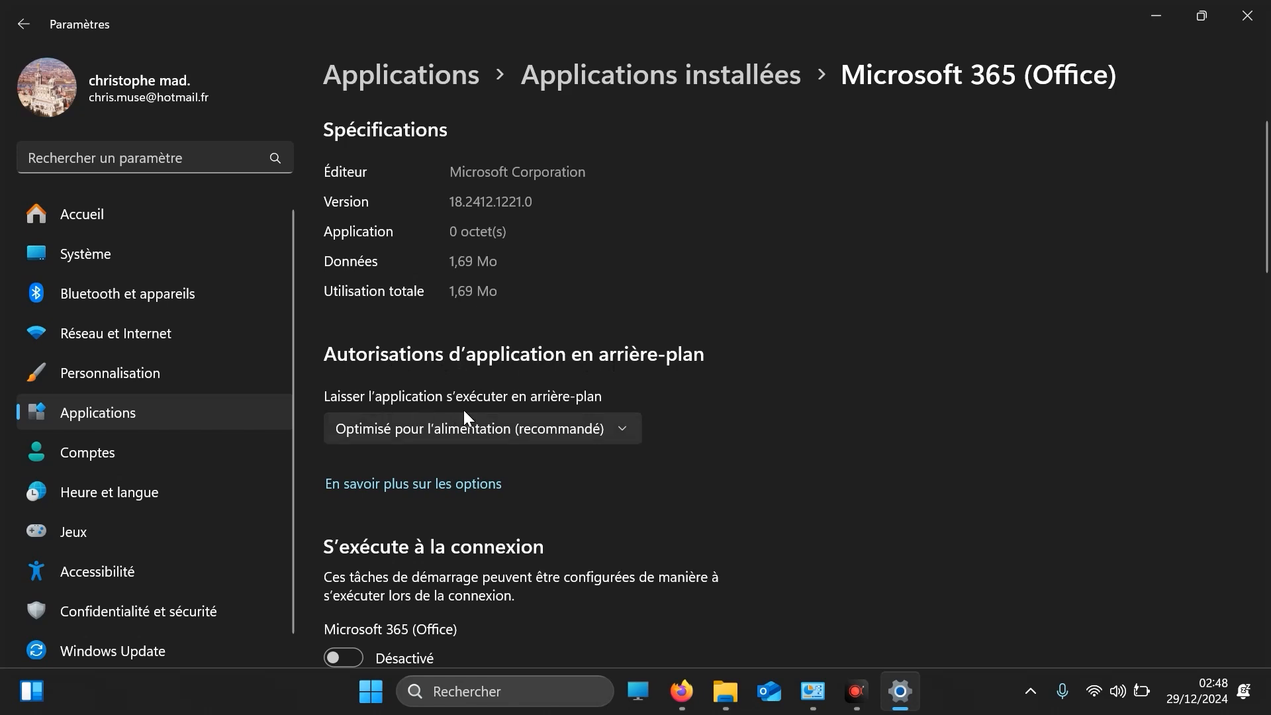
click(538, 435)
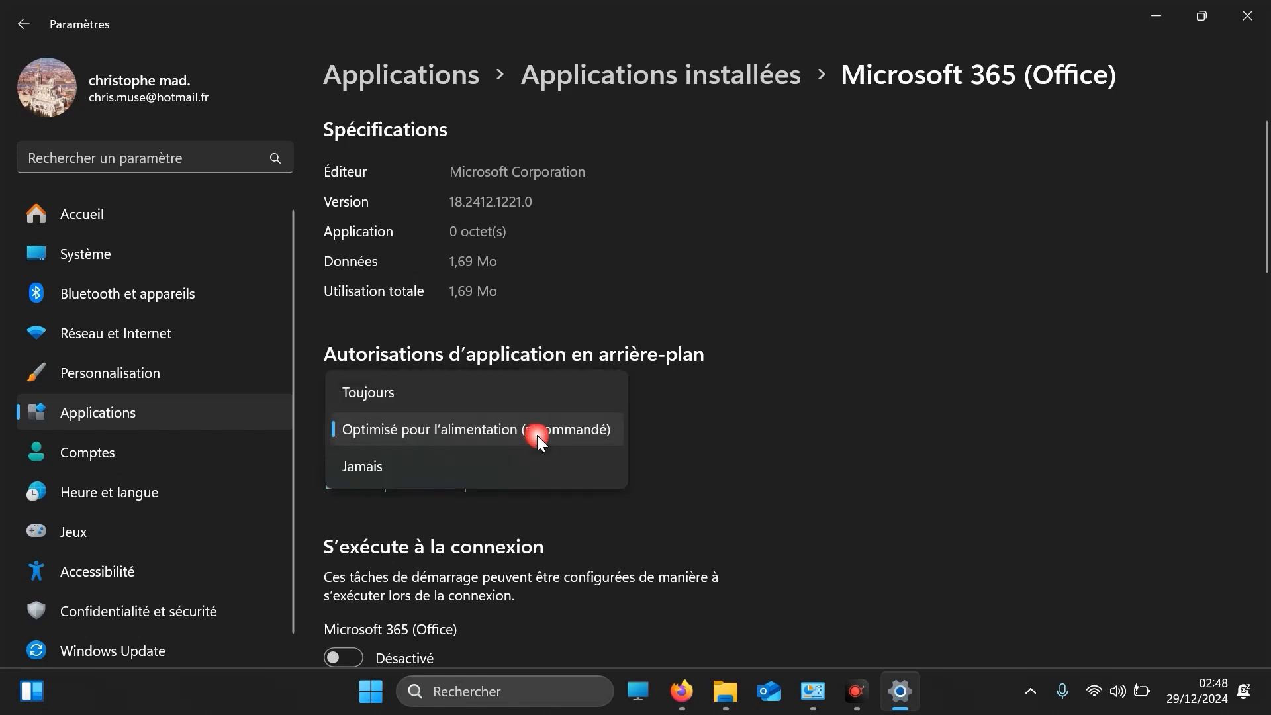
click(431, 463)
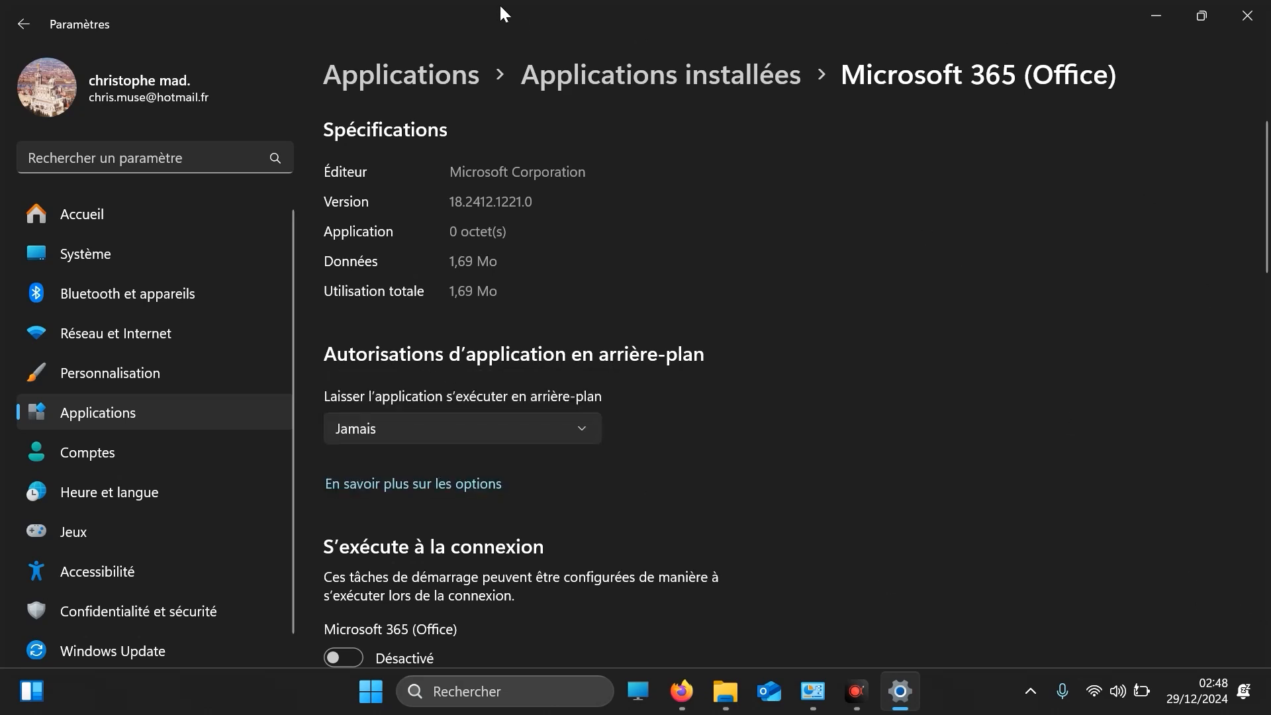
click(18, 27)
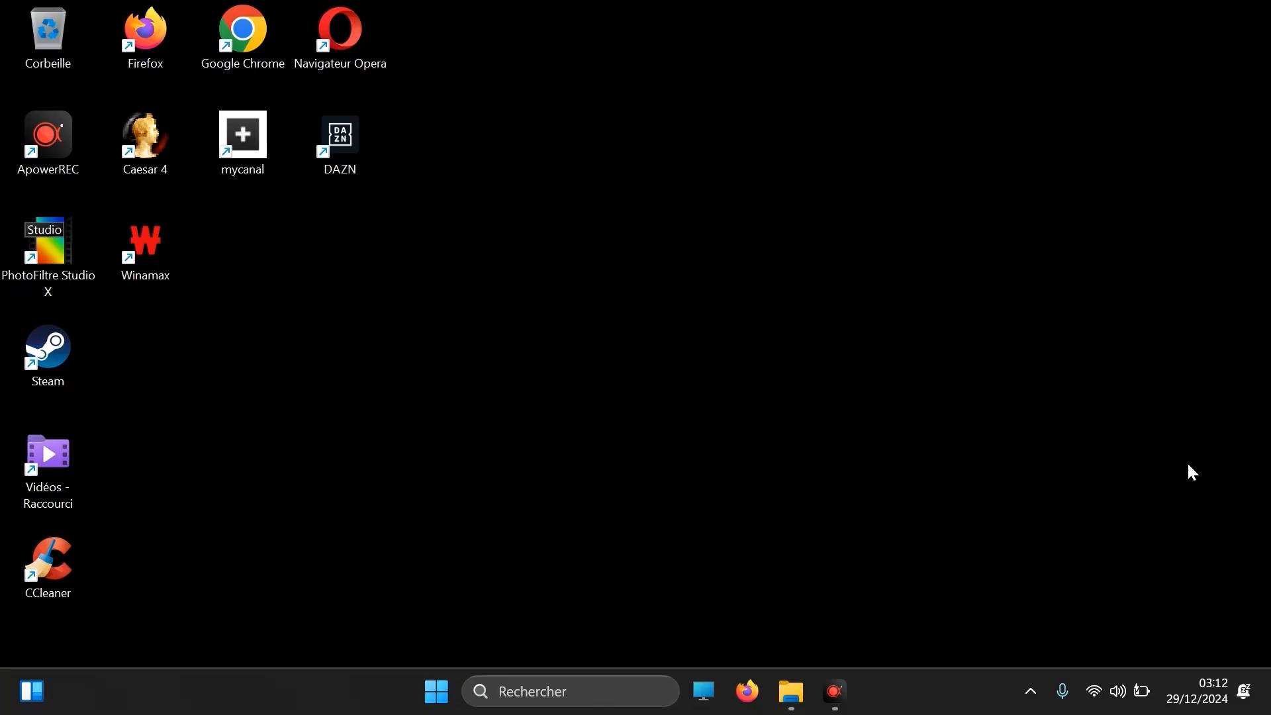
Open the gaming settings (Jeux) in the Windows settings and turn off Game Mode (Mode Jeu)
click(555, 704)
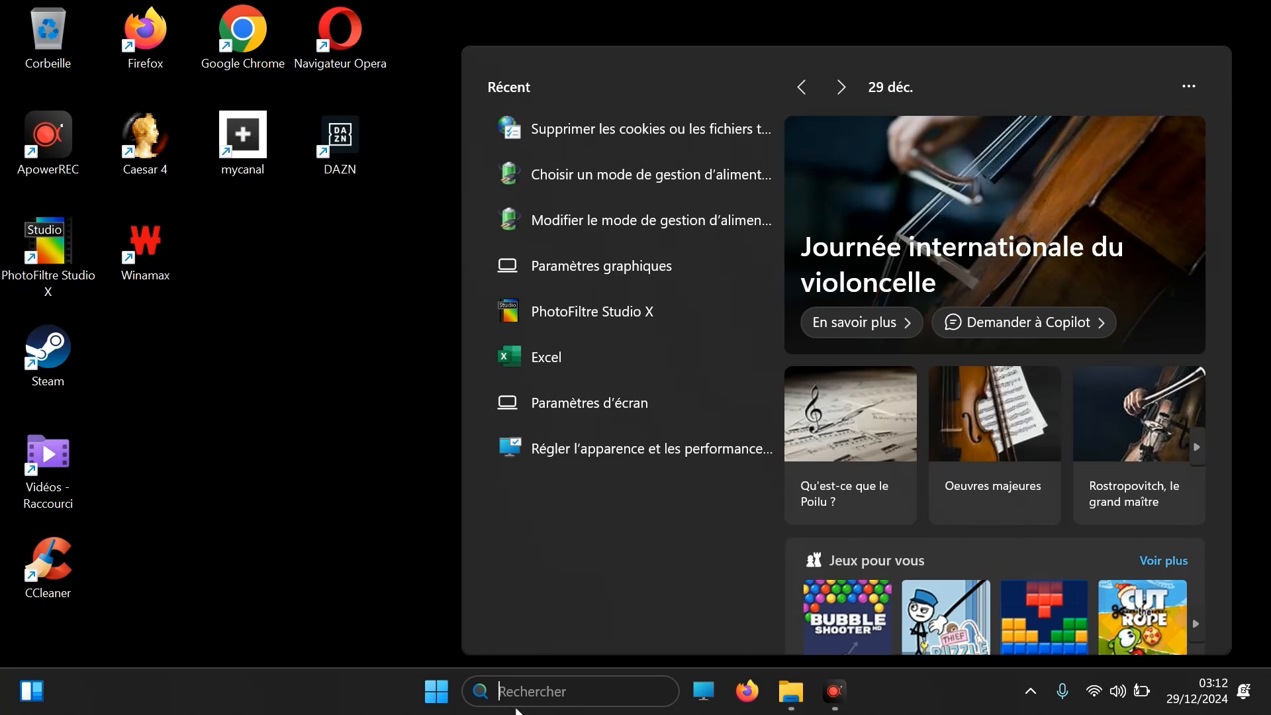
right_click(443, 697)
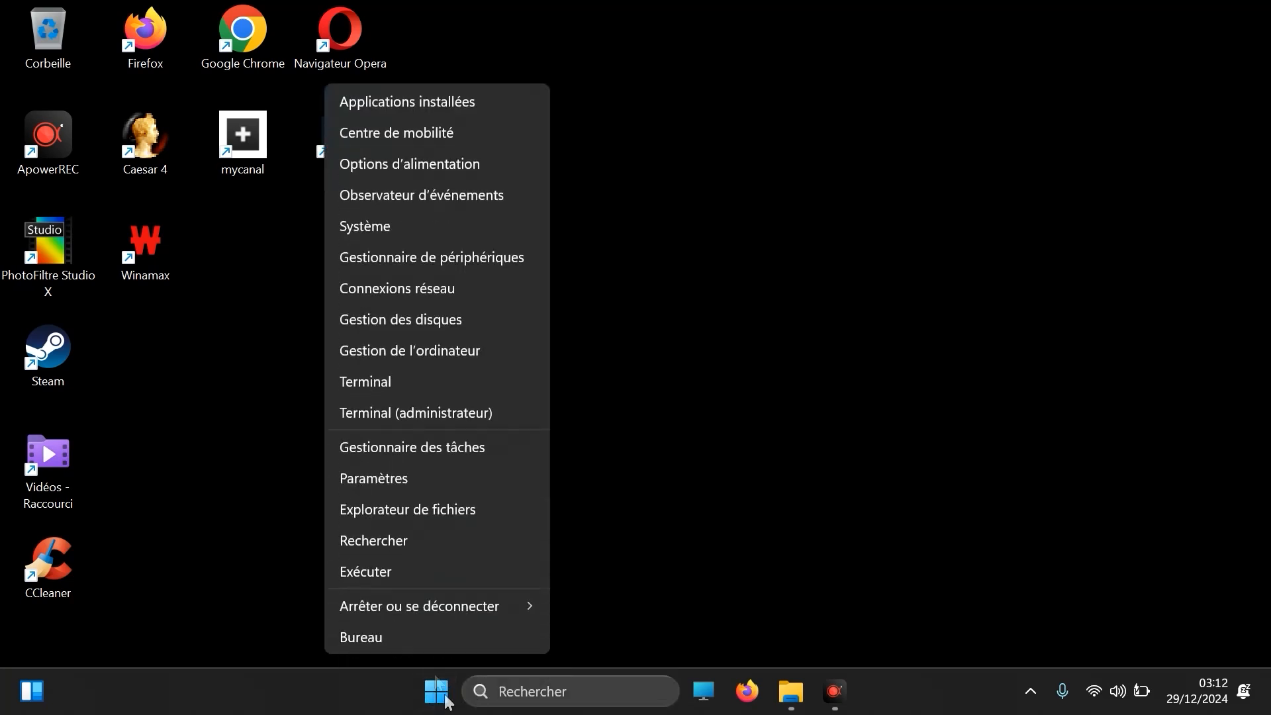
click(385, 484)
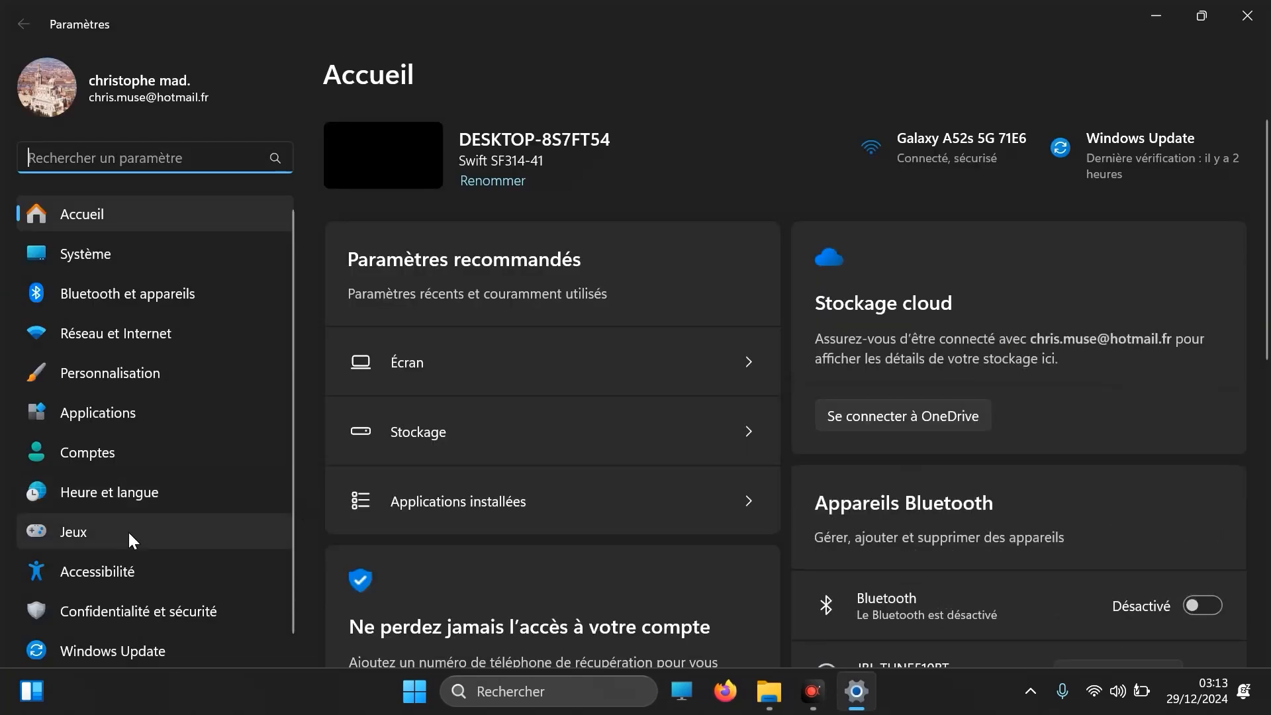
click(129, 533)
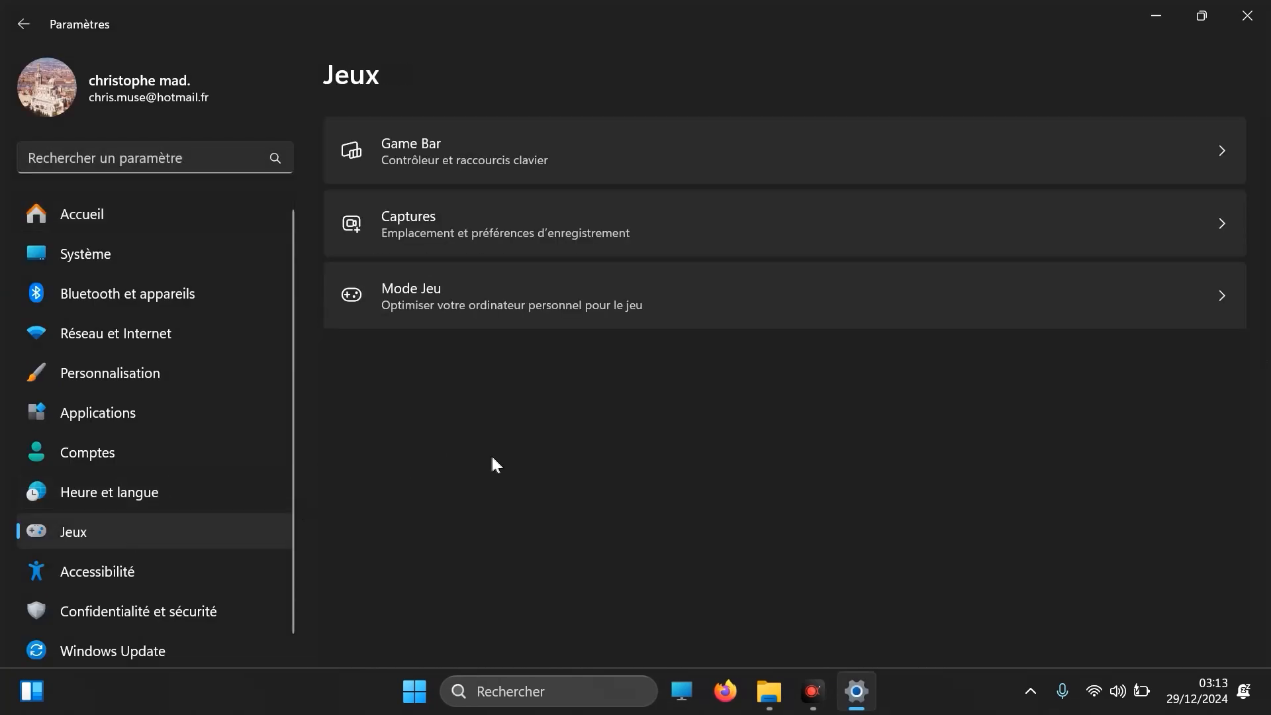
click(541, 305)
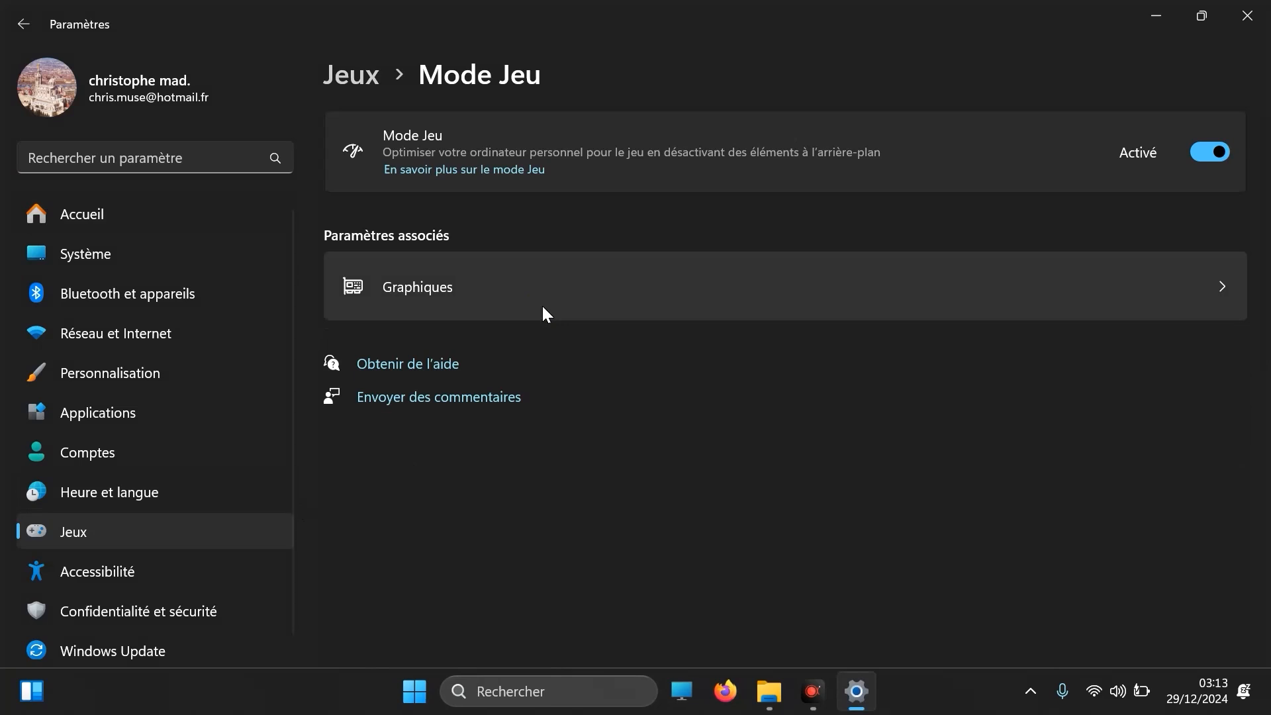
click(1203, 151)
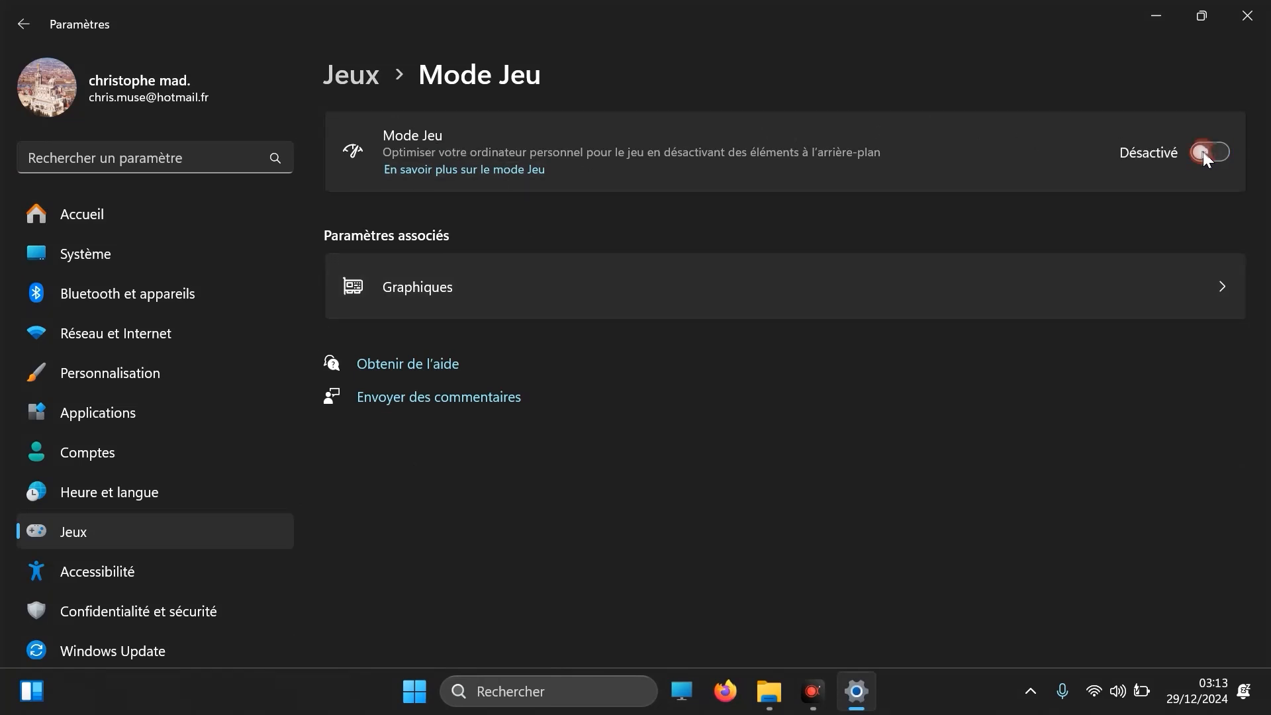